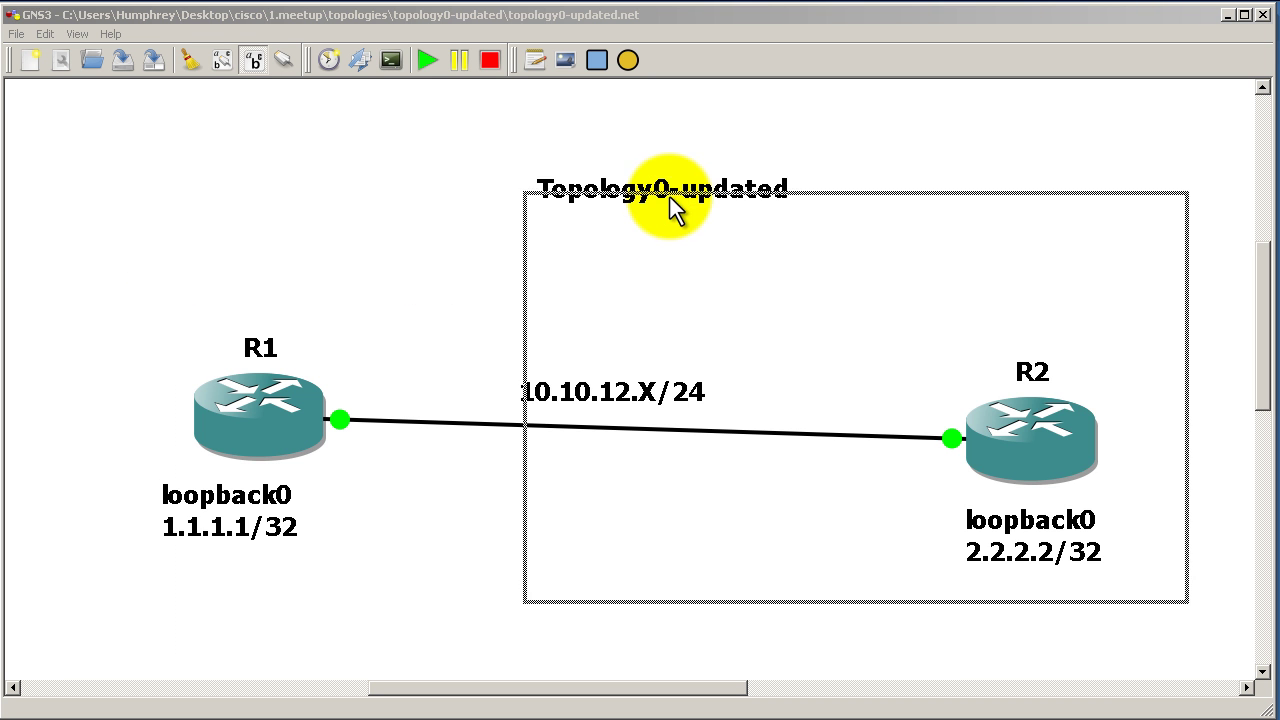
Step: On R1, enable OSPF process 1 with network 0.0.0.0 0.0.0.0 area 0
{"action": "type", "text": "en"}
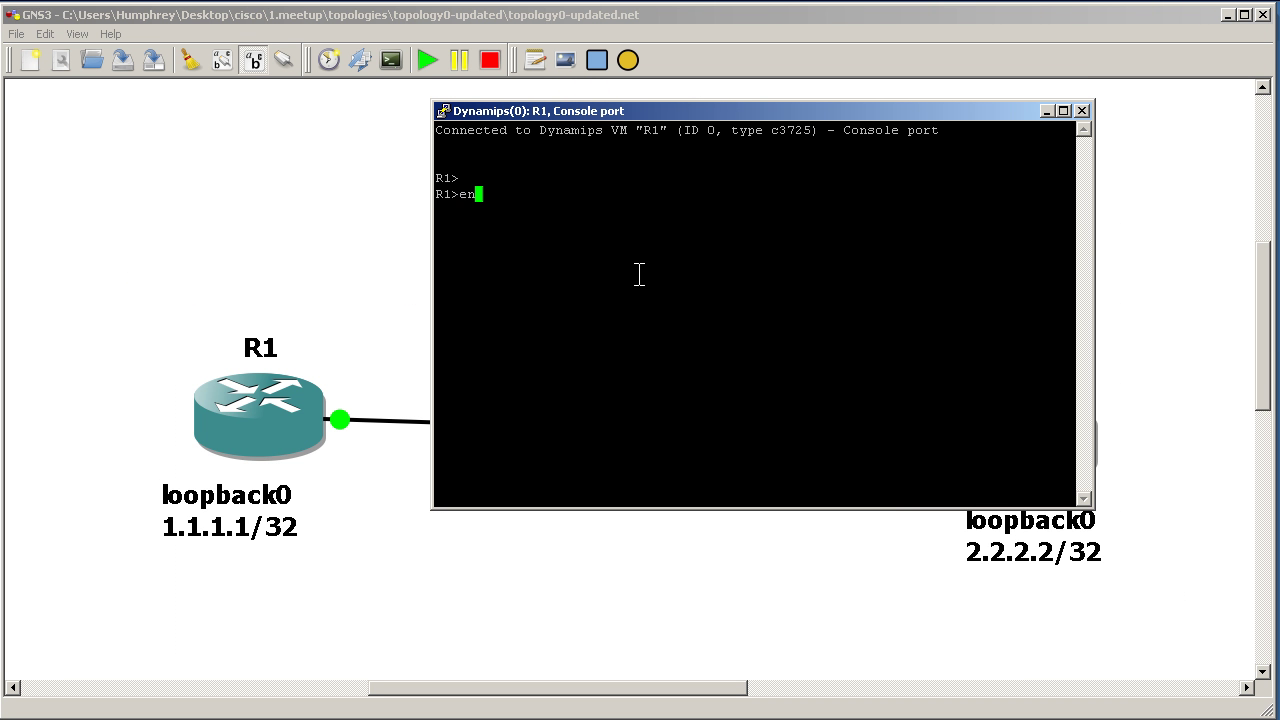
{"action": "key", "text": "Return"}
{"action": "type", "text": "conf t"}
{"action": "key", "text": "Return"}
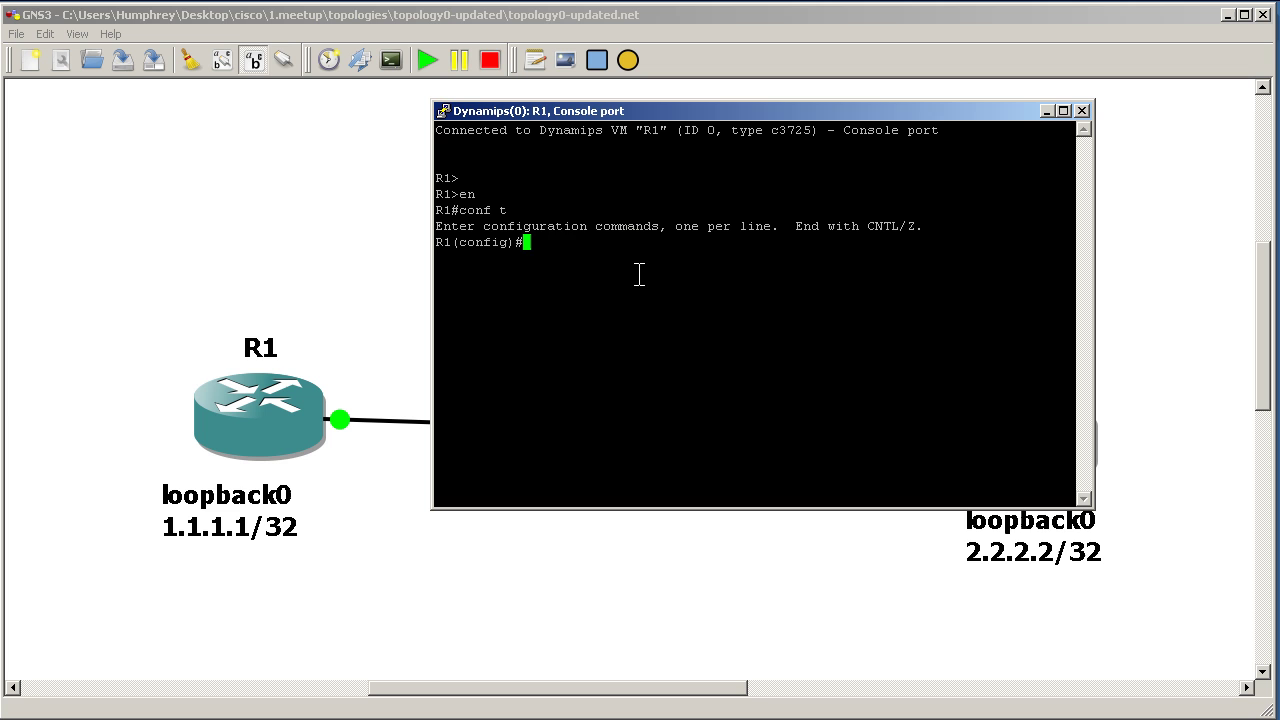
{"action": "type", "text": "router ospf 1"}
{"action": "key", "text": "Return"}
{"action": "type", "text": "network 0.0.0.0 0.0.0.0"}
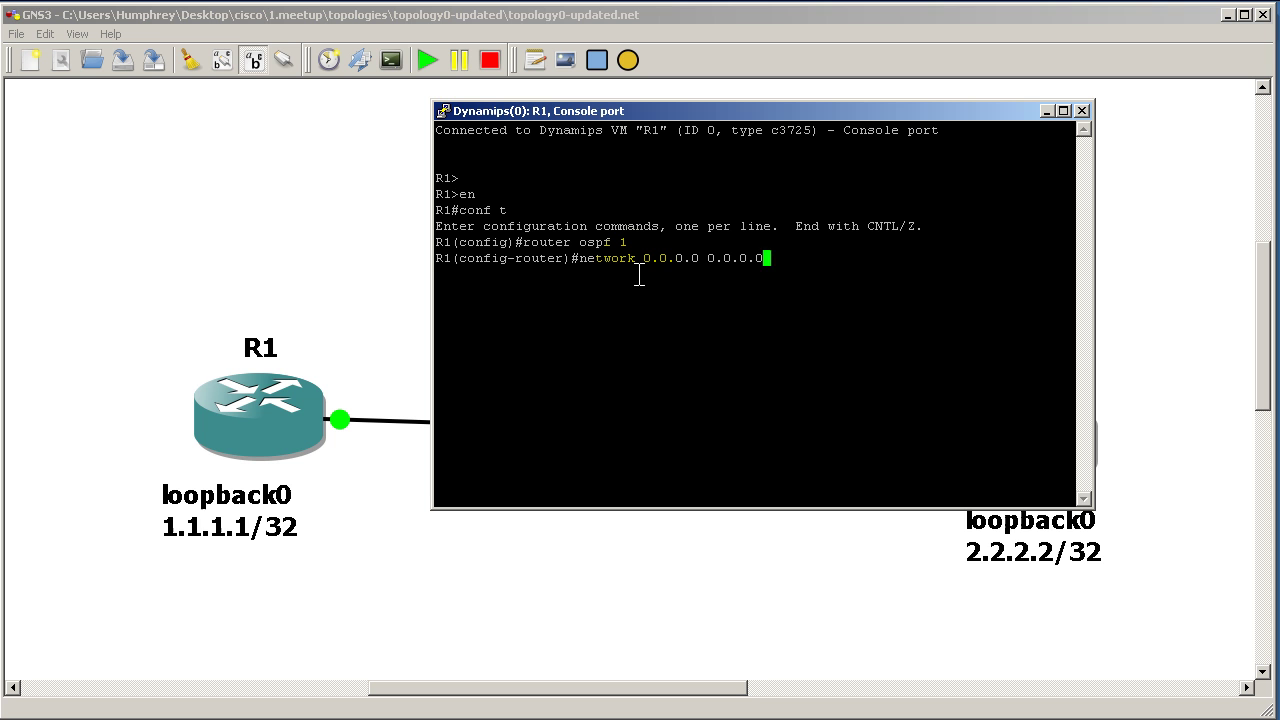
{"action": "type", "text": " area 0"}
{"action": "key", "text": "Return"}
{"action": "mouse_move", "coordinate": [977, 112]}
{"action": "left_mouse_down"}
{"action": "mouse_move", "coordinate": [931, 121]}
{"action": "mouse_move", "coordinate": [981, 123]}
{"action": "left_mouse_up"}
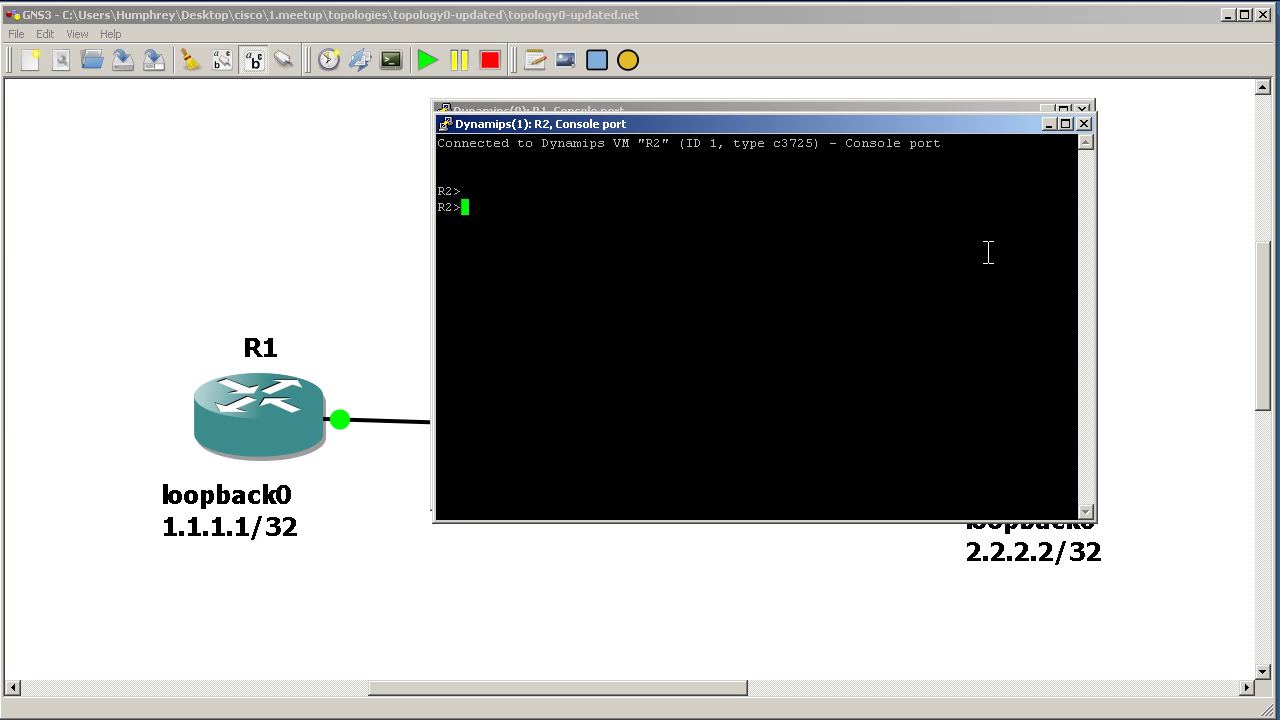
Step: On R2, start OSPF process 1 with network 0.0.0.0 0.0.0.0 area 0
{"action": "type", "text": "en"}
{"action": "key", "text": "Return"}
{"action": "type", "text": "conf t"}
{"action": "key", "text": "Return"}
{"action": "type", "text": "router o"}
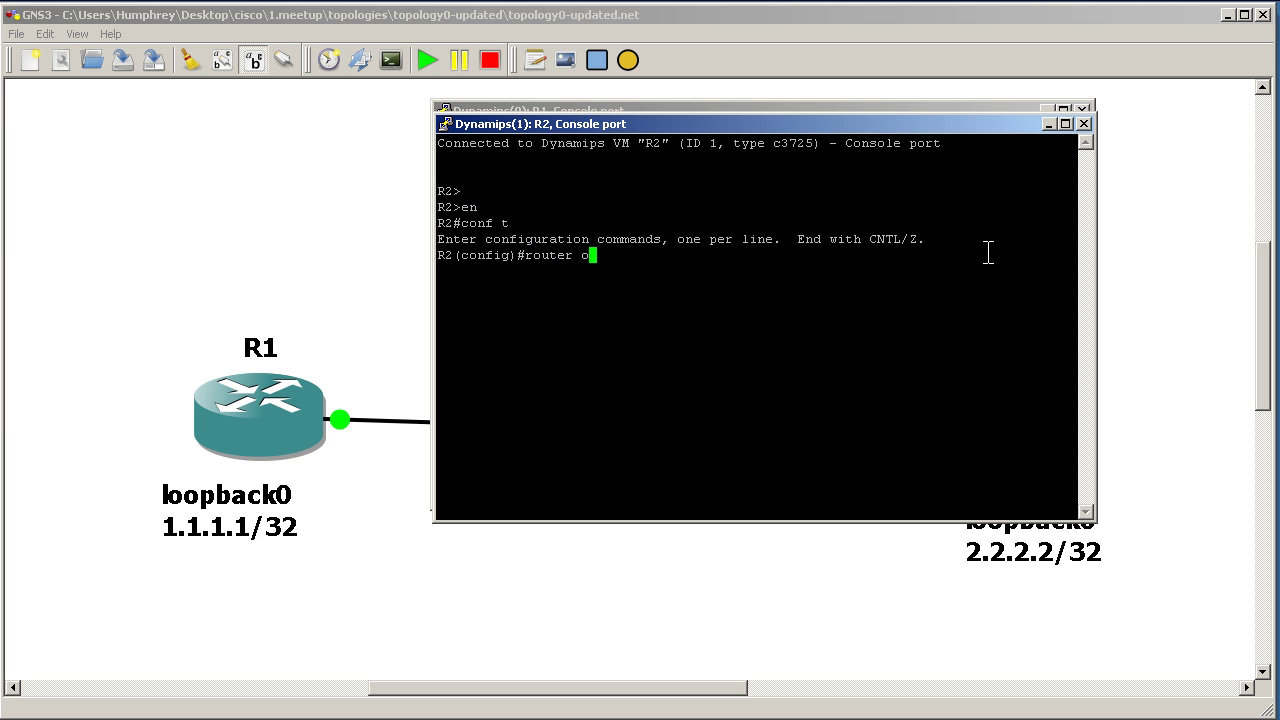
{"action": "type", "text": "spf 1"}
{"action": "key", "text": "Return"}
{"action": "type", "text": "netowr"}
{"action": "key", "text": "BackSpace"}
{"action": "key", "text": "BackSpace"}
{"action": "key", "text": "BackSpace"}
{"action": "type", "text": "work 0.0.0.0 0.0."}
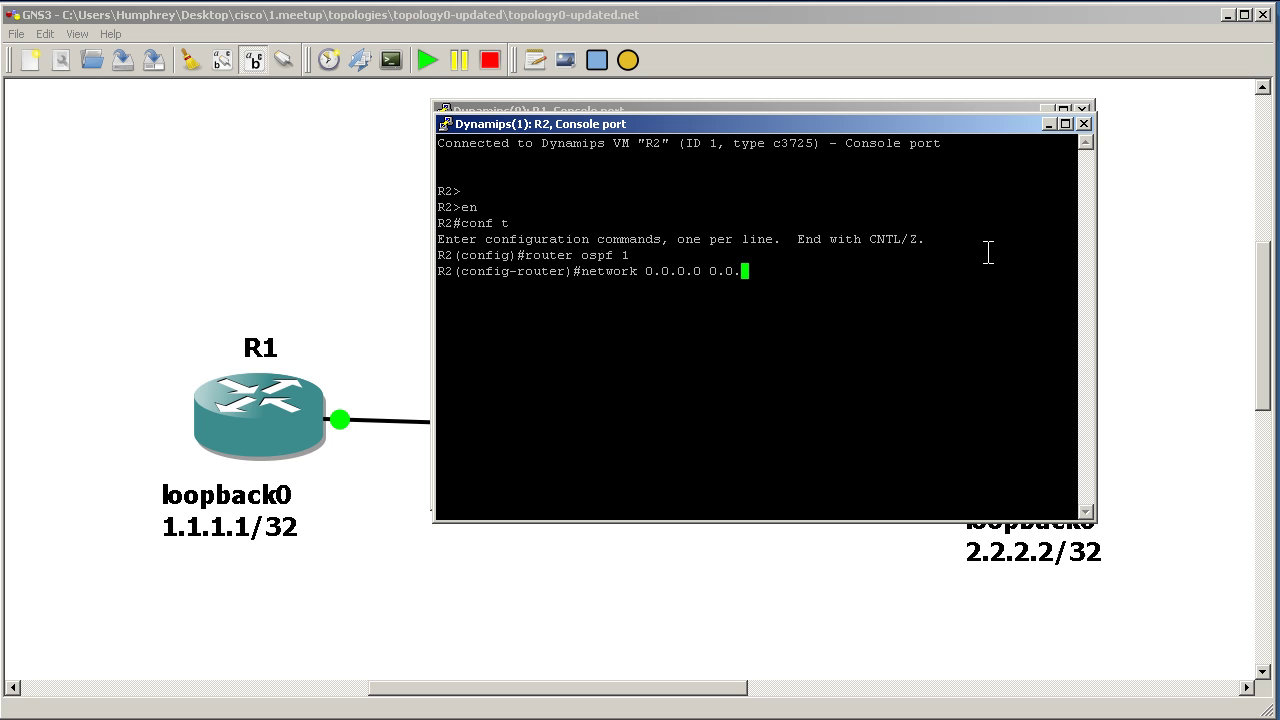
{"action": "type", "text": "0. "}
{"action": "type", "text": "0 ae"}
{"action": "type", "text": "rea 0"}
{"action": "key", "text": "Return"}
Step: Return R2 to its privileged prompt and display its routing table
{"action": "type", "text": "exit"}
{"action": "key", "text": "Return"}
{"action": "type", "text": "exit"}
{"action": "key", "text": "Return"}
{"action": "type", "text": "show i"}
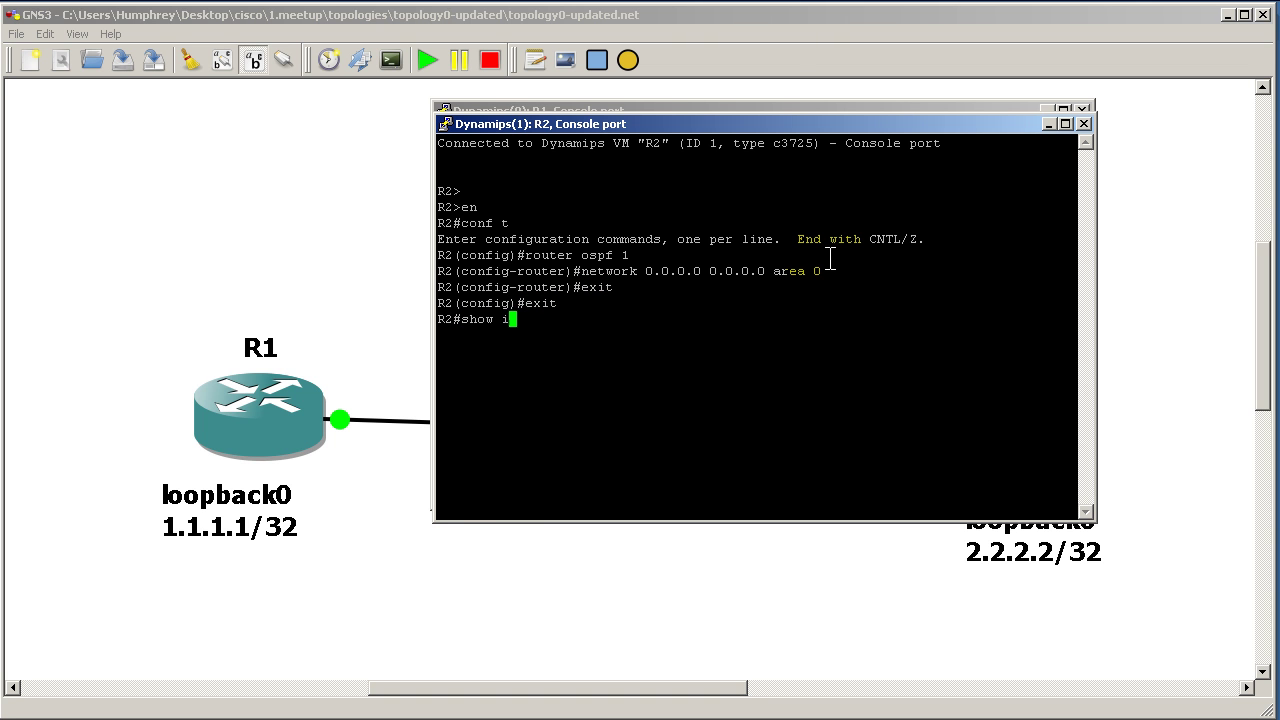
{"action": "type", "text": "p route"}
{"action": "key", "text": "Return"}
Step: Check R2's OSPF neighbors repeatedly until 1.1.1.1 is listed
{"action": "type", "text": "show ip "}
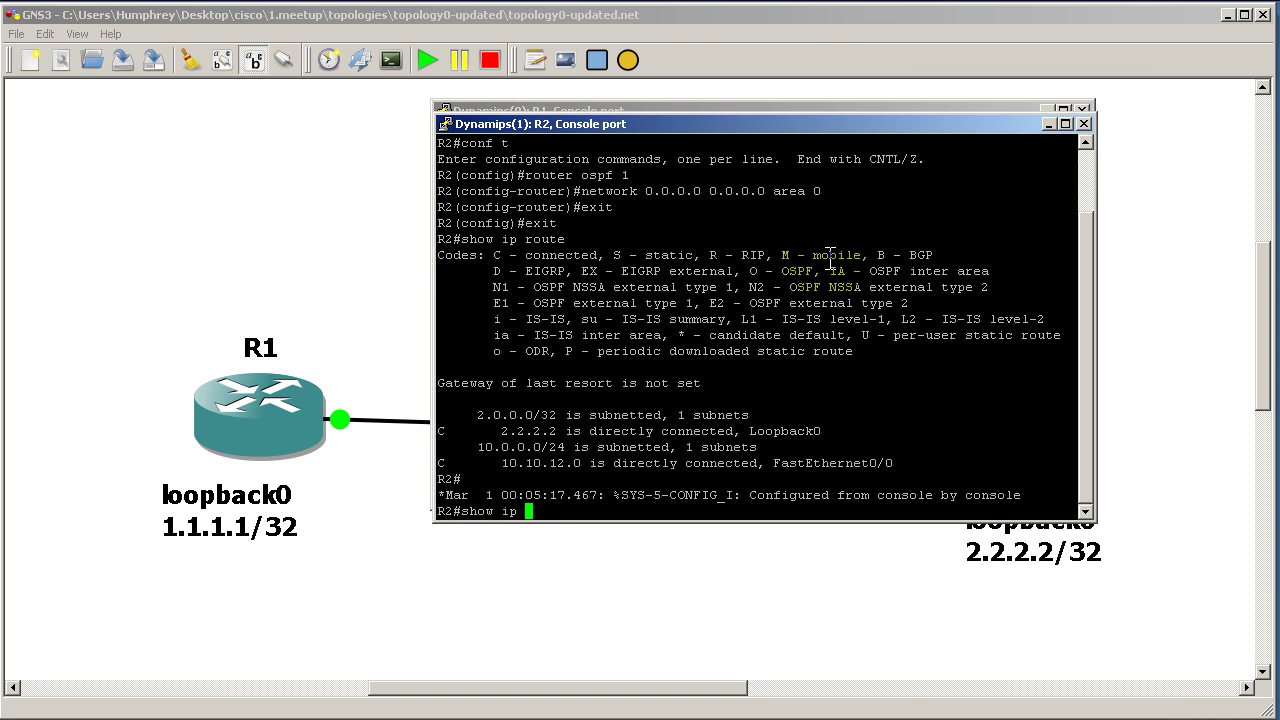
{"action": "type", "text": "ospf ?neigh"}
{"action": "key", "text": "Tab"}
{"action": "key", "text": "Return"}
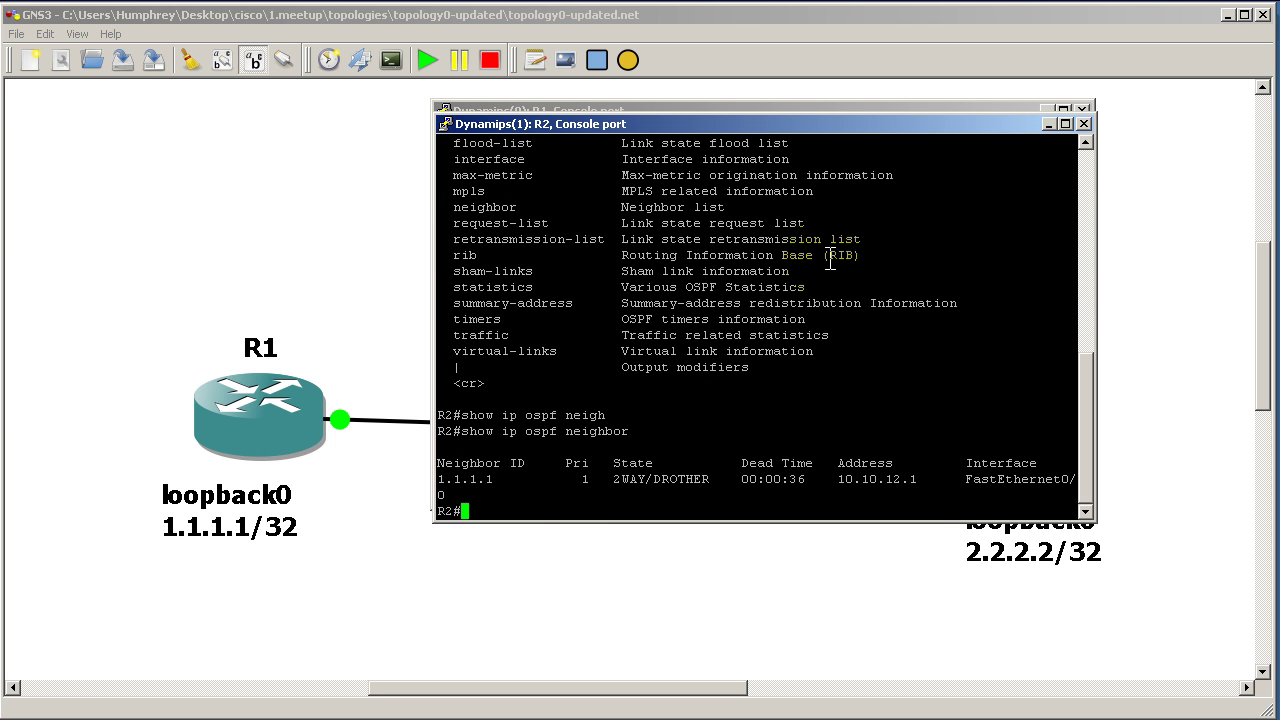
{"action": "key", "text": "Up"}
{"action": "key", "text": "Return"}
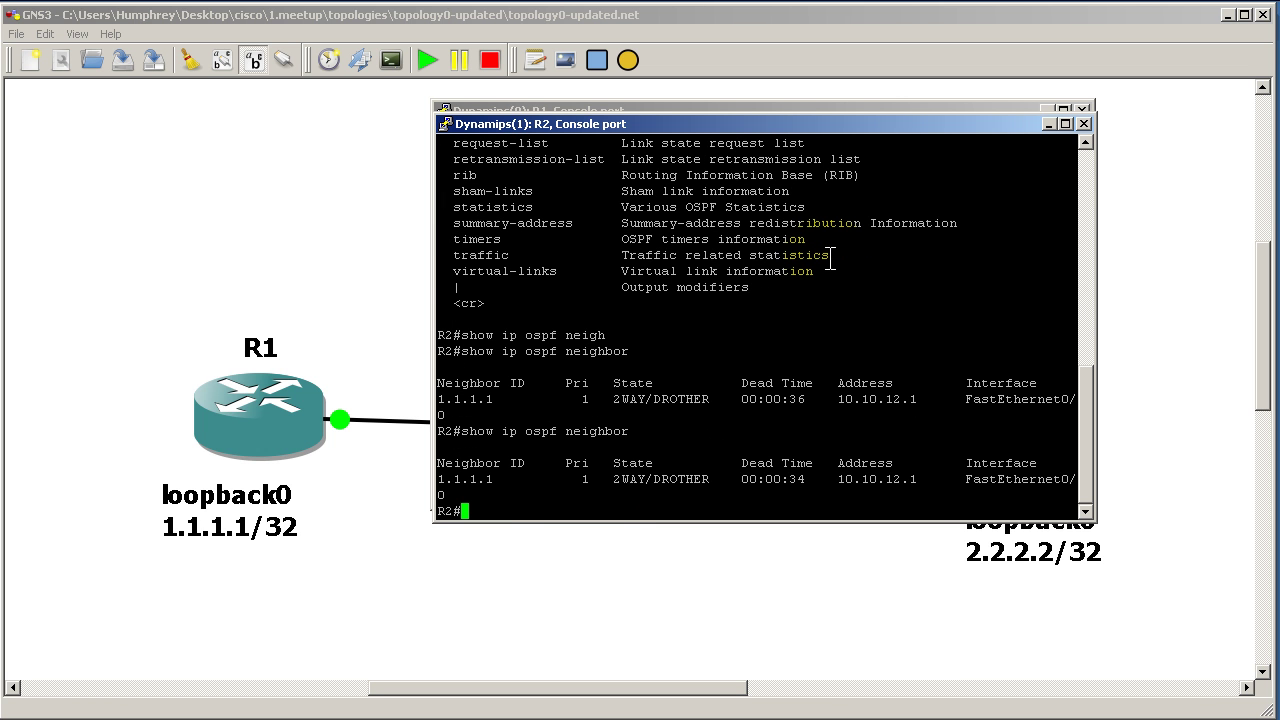
{"action": "key", "text": "Up"}
{"action": "key", "text": "Return"}
Step: List R2's interfaces with their addresses and status using show ip int br
{"action": "type", "text": "show"}
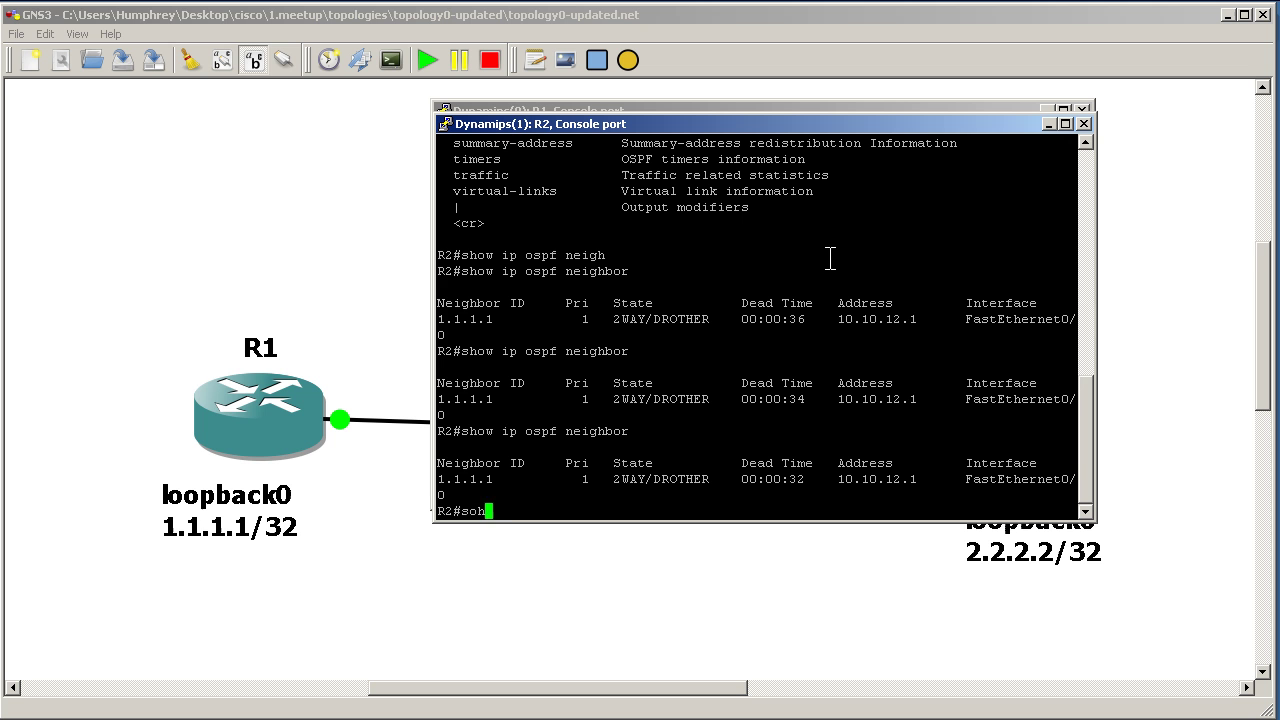
{"action": "key", "text": "BackSpace"}
{"action": "key", "text": "BackSpace"}
{"action": "type", "text": "w ip int br"}
{"action": "key", "text": "Return"}
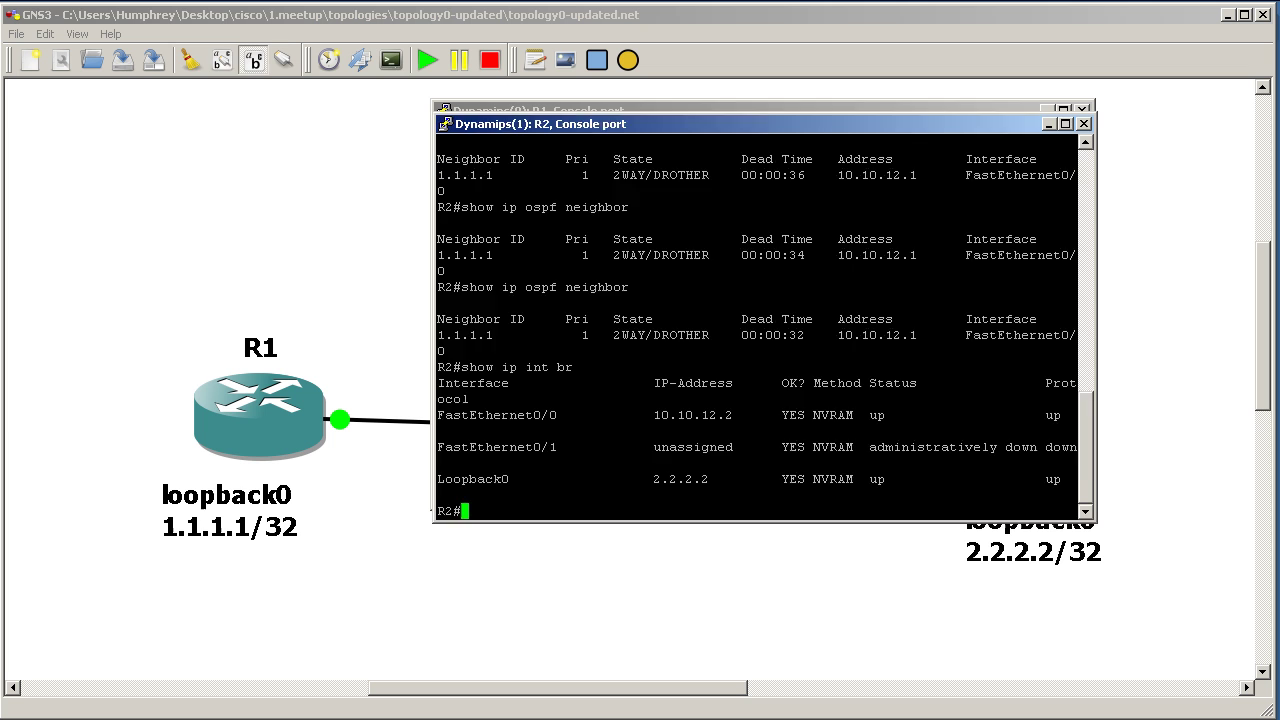
Step: Clear the router consoles off the topology and open GNS3 Preferences
{"action": "left_click", "coordinate": [560, 109]}
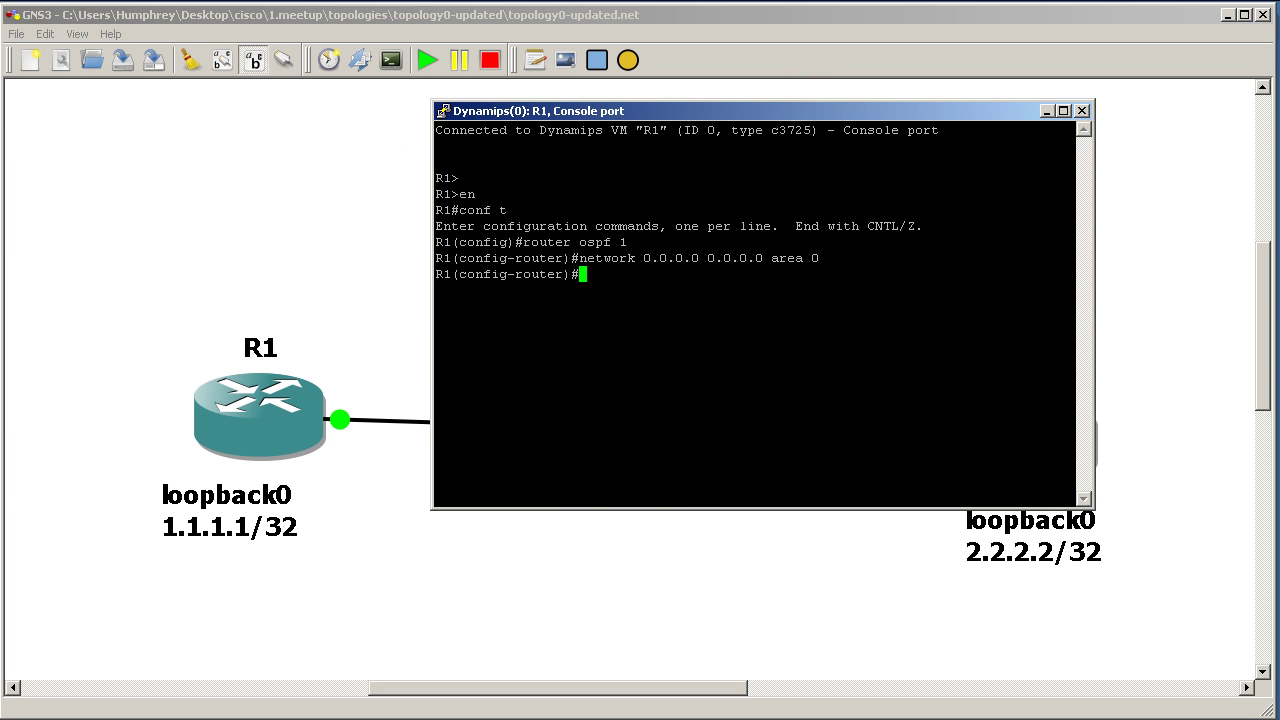
{"action": "key", "text": "alt+Tab"}
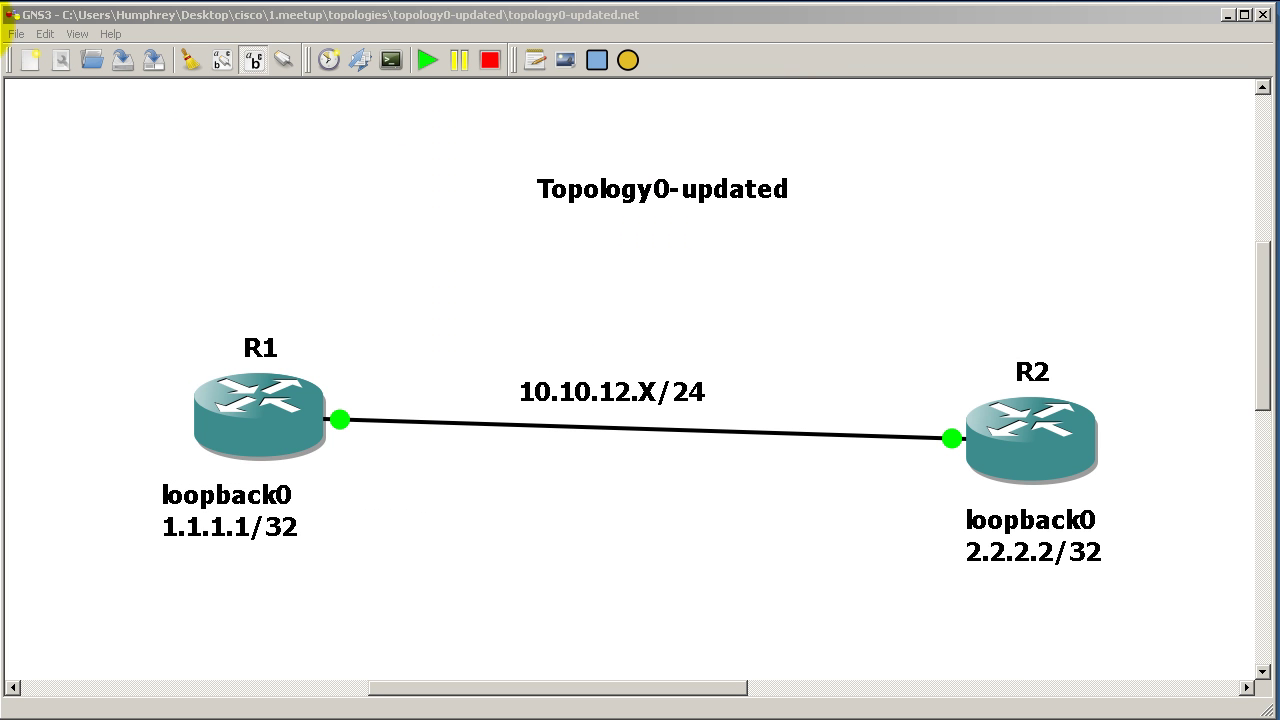
{"action": "left_click", "coordinate": [38, 32]}
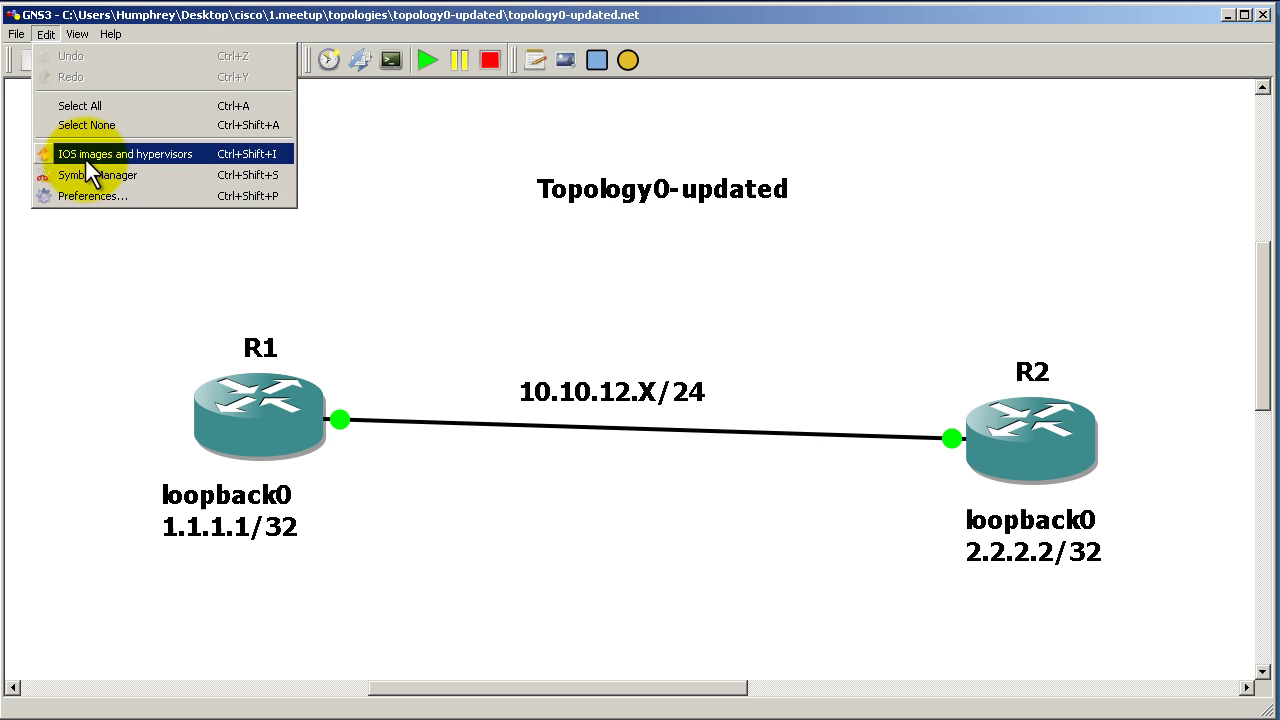
{"action": "left_click", "coordinate": [135, 197]}
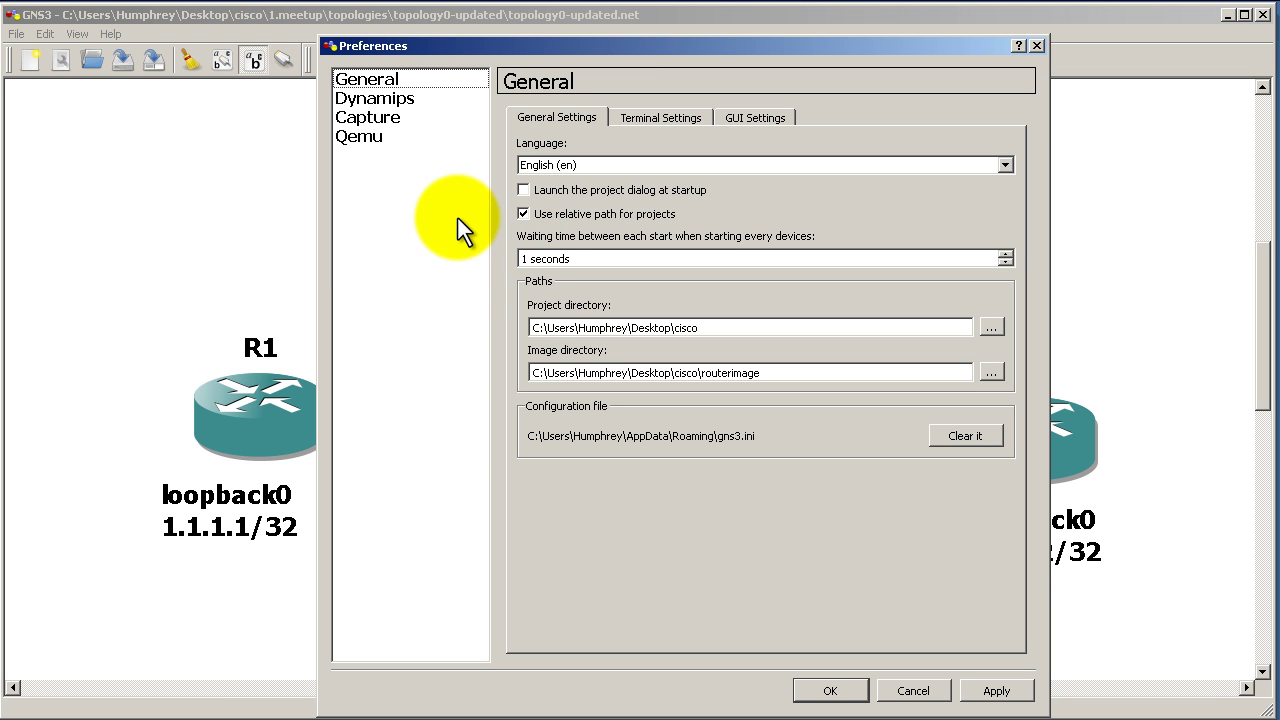
Step: Review the Capture settings' working directory and Wireshark command, then cancel unchanged
{"action": "left_click", "coordinate": [390, 118]}
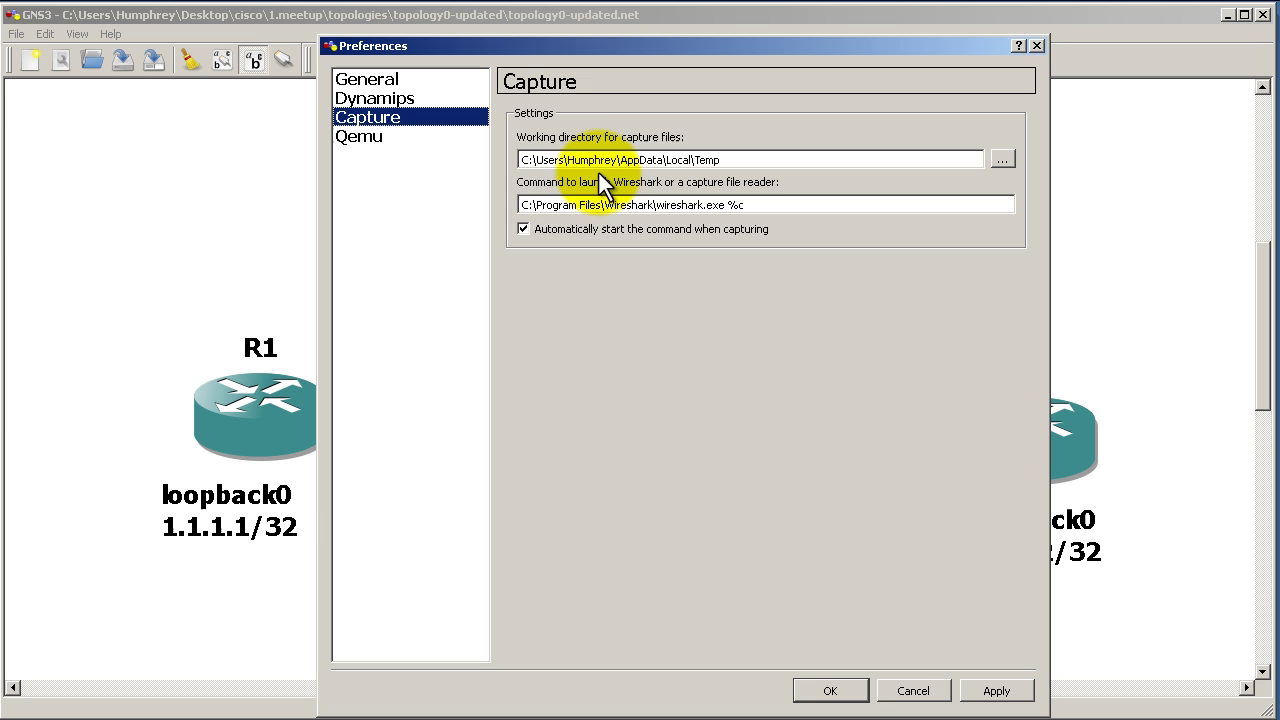
{"action": "left_click_drag", "start_coordinate": [520, 162], "coordinate": [724, 162]}
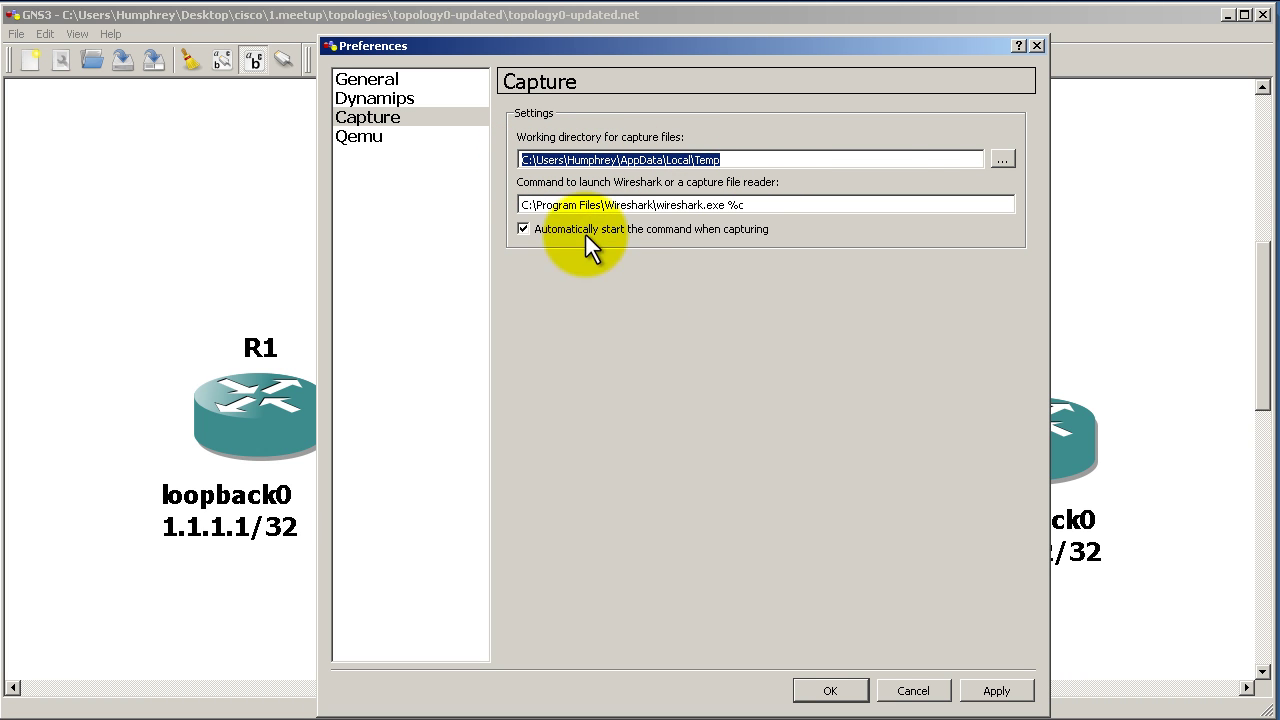
{"action": "left_click", "coordinate": [1002, 161]}
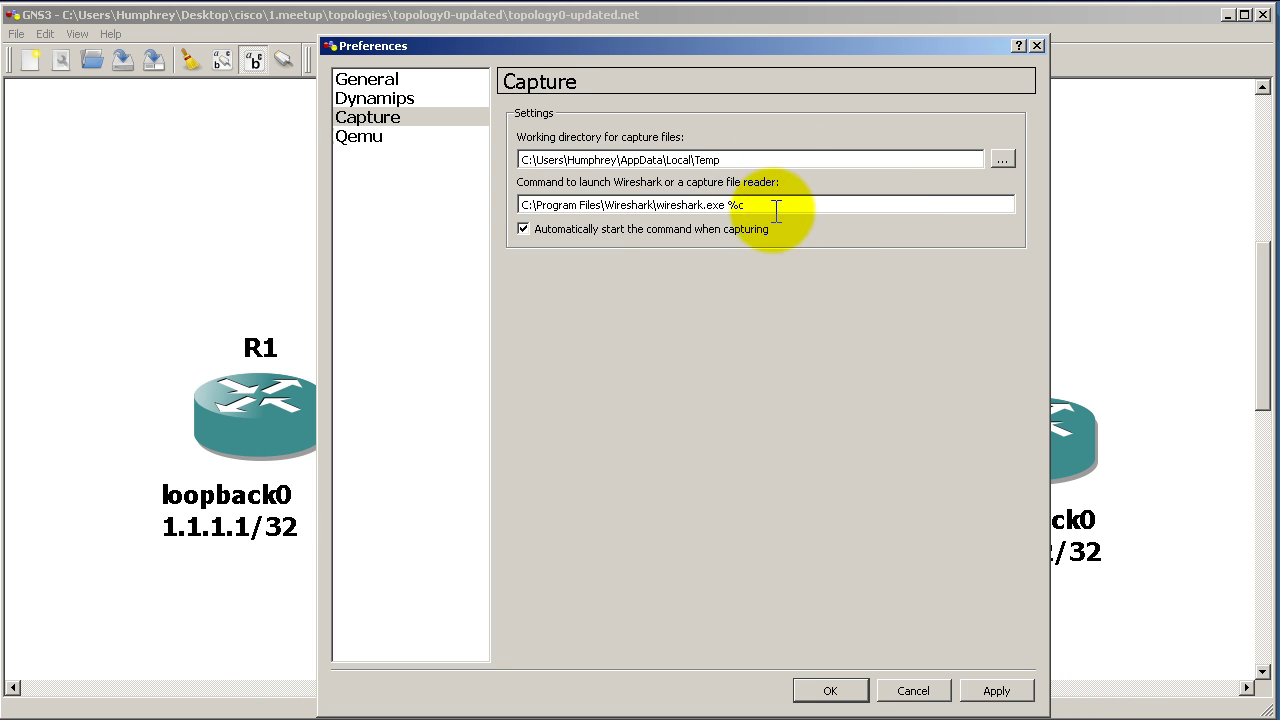
{"action": "left_click_drag", "start_coordinate": [771, 207], "coordinate": [519, 193]}
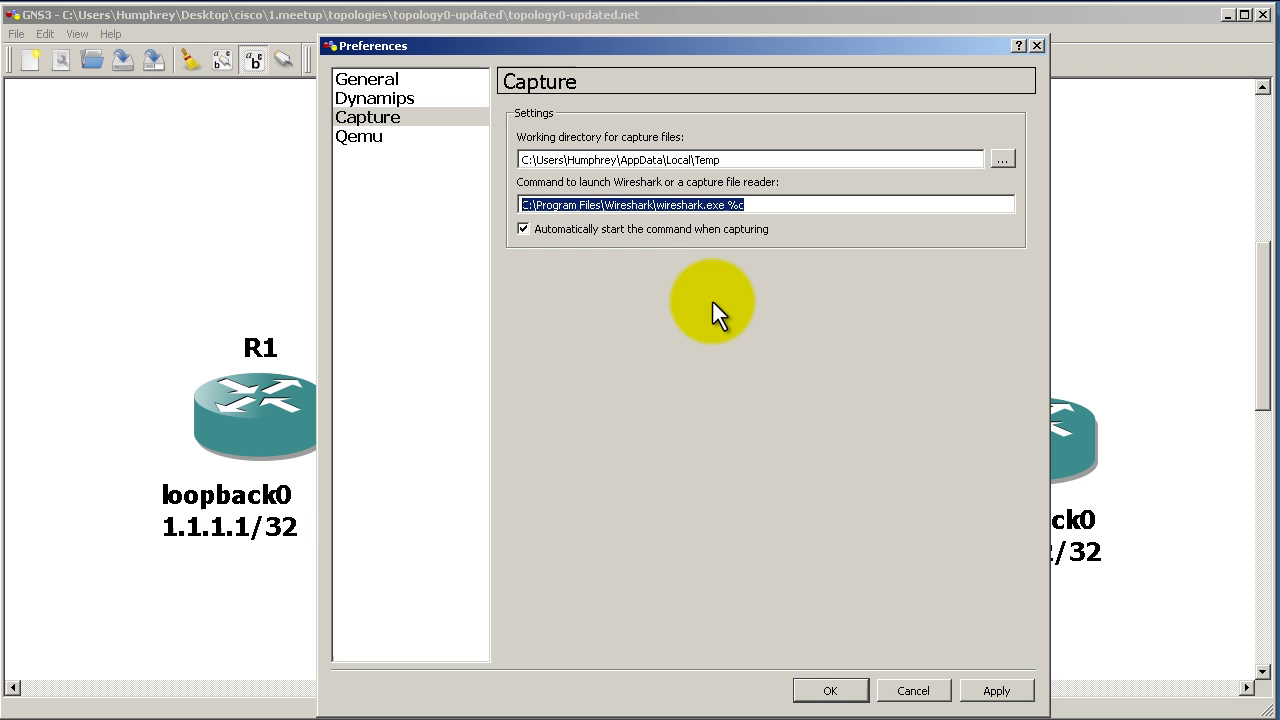
{"action": "left_click", "coordinate": [906, 697]}
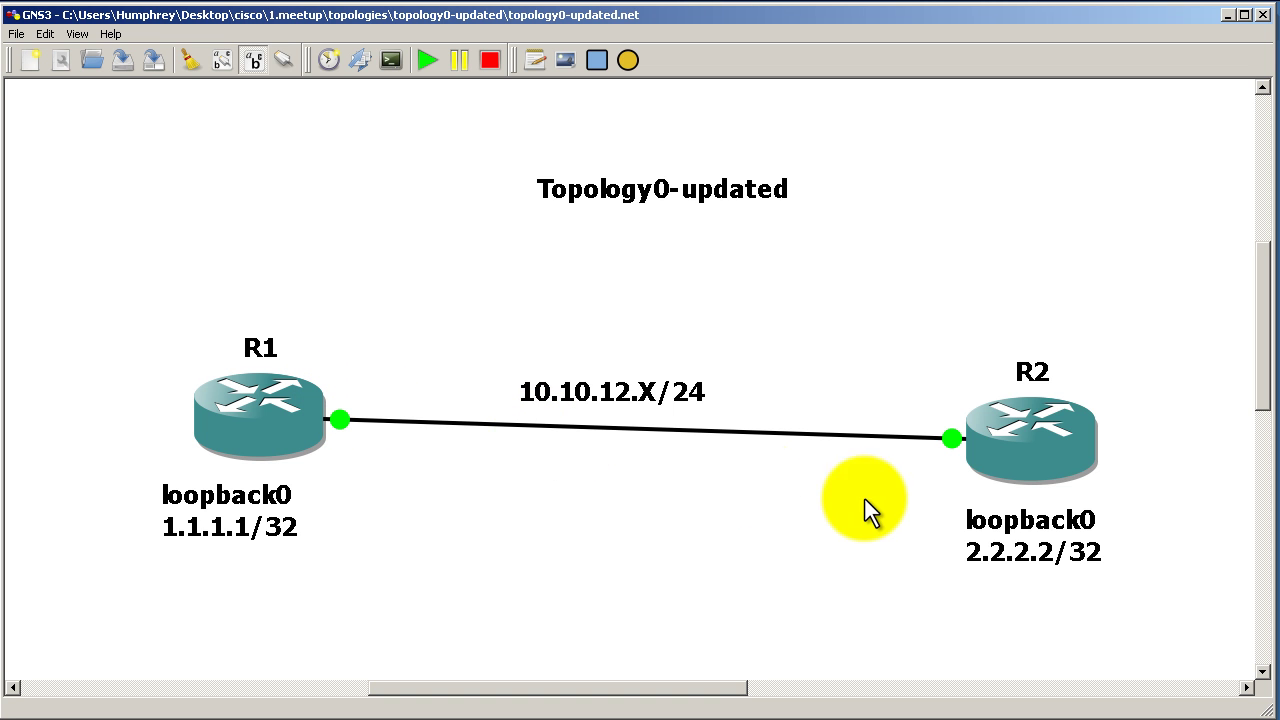
Step: Show interface labels on the link ends and move R2's f0/0 label beside its link
{"action": "left_click", "coordinate": [233, 64]}
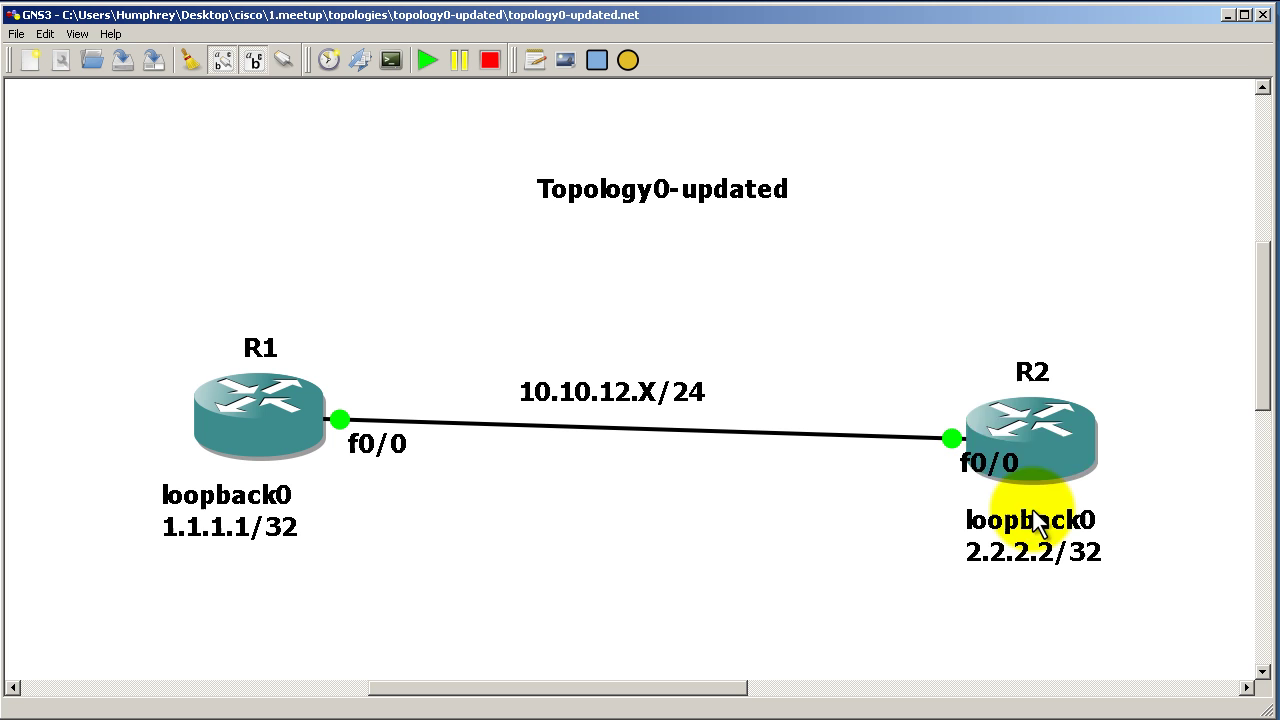
{"action": "left_click_drag", "start_coordinate": [985, 470], "coordinate": [919, 486]}
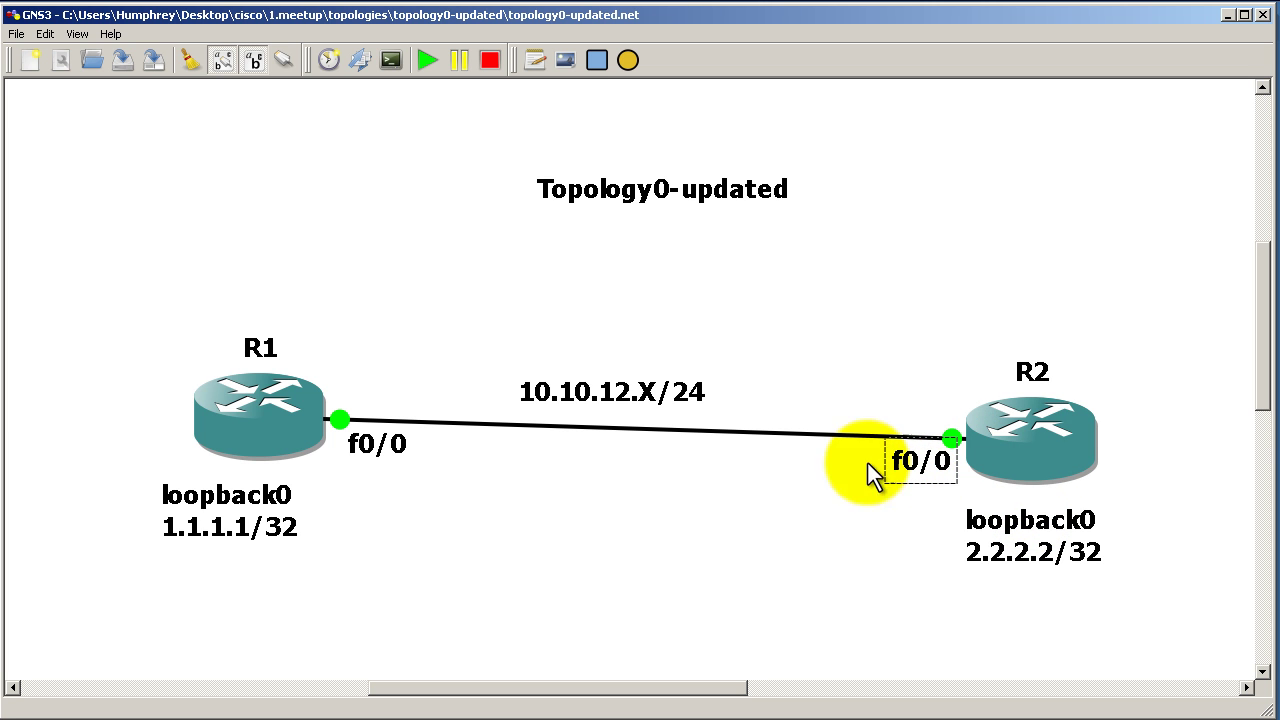
{"action": "left_click", "coordinate": [800, 478]}
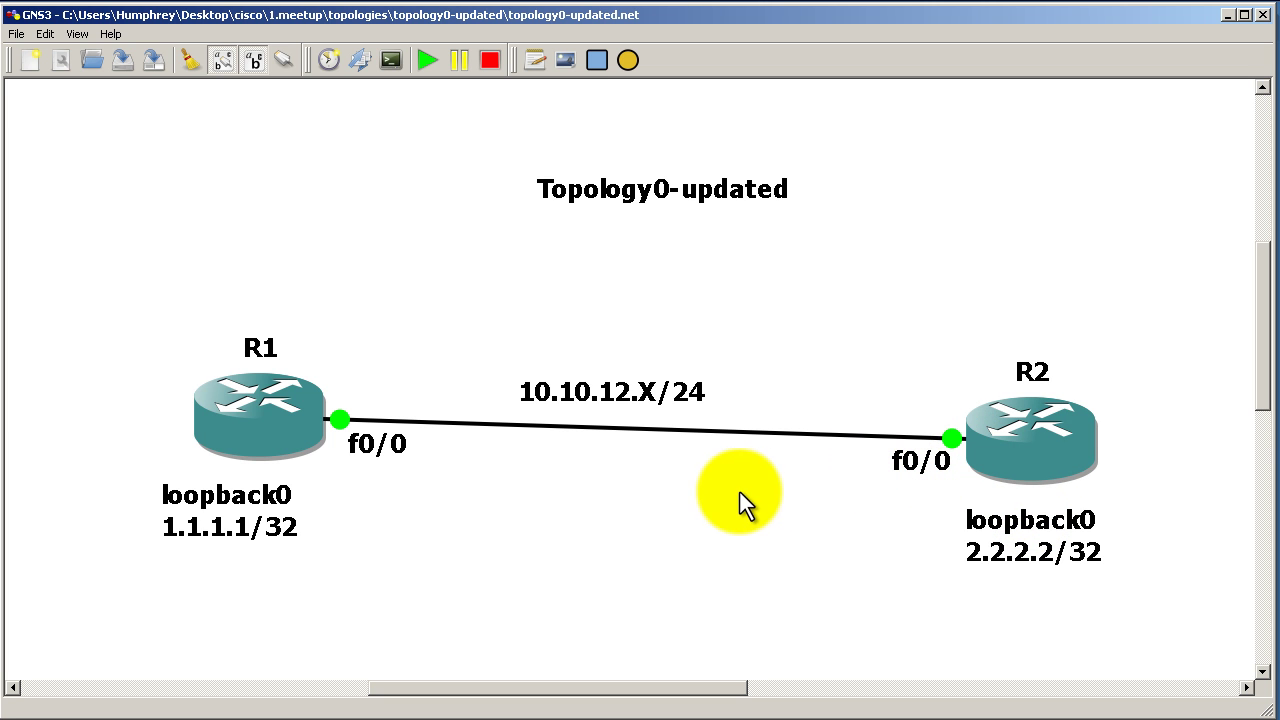
Step: Bring up the context menu for the R1–R2 link
{"action": "right_click", "coordinate": [342, 421]}
{"action": "left_click", "coordinate": [374, 400]}
{"action": "right_click", "coordinate": [343, 420]}
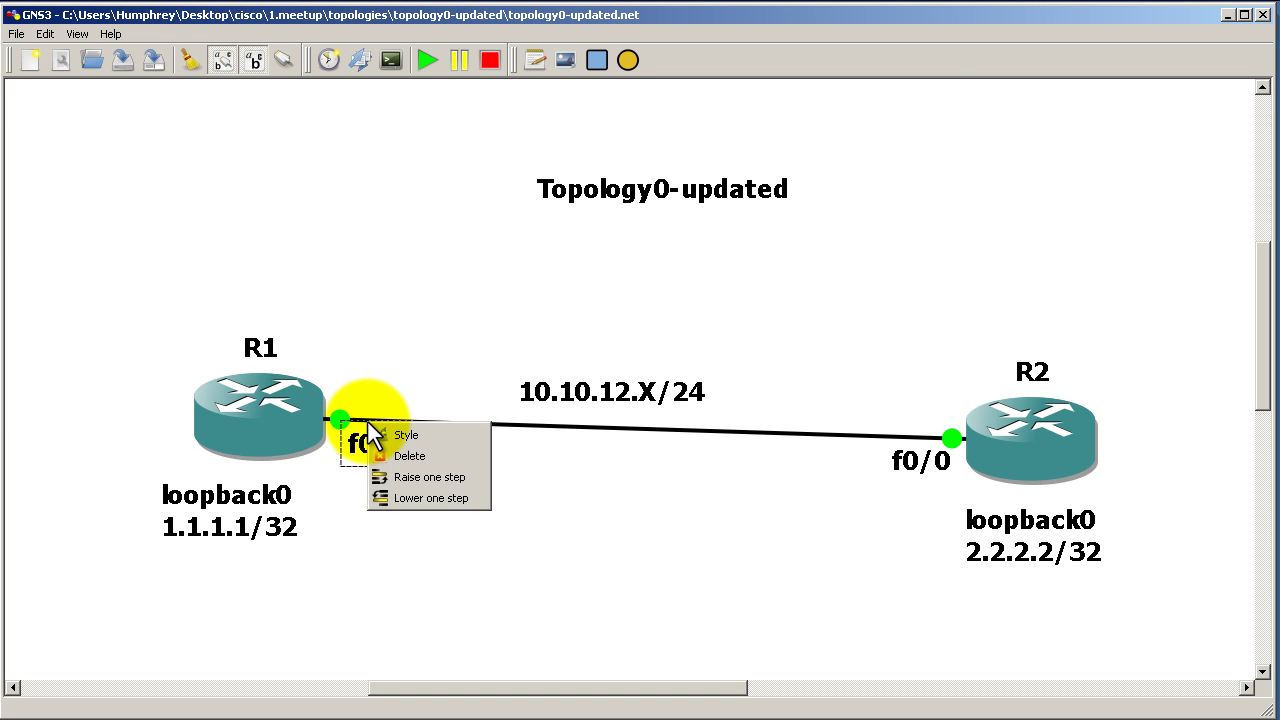
{"action": "left_click", "coordinate": [430, 400]}
{"action": "right_click", "coordinate": [436, 421]}
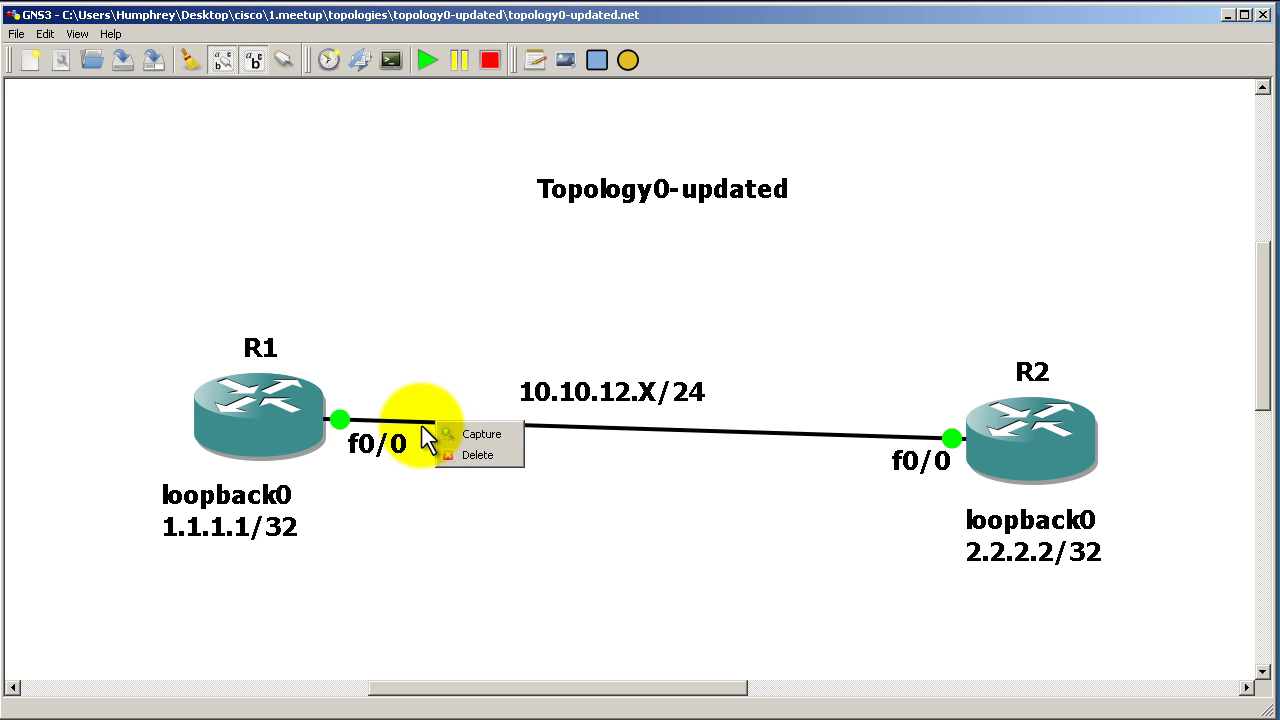
Step: Capture on the R1–R2 link with R1 f0/0 (ETH) as source, opening Wireshark on R1_to_R2.cap
{"action": "left_click", "coordinate": [508, 437]}
{"action": "left_click", "coordinate": [718, 366]}
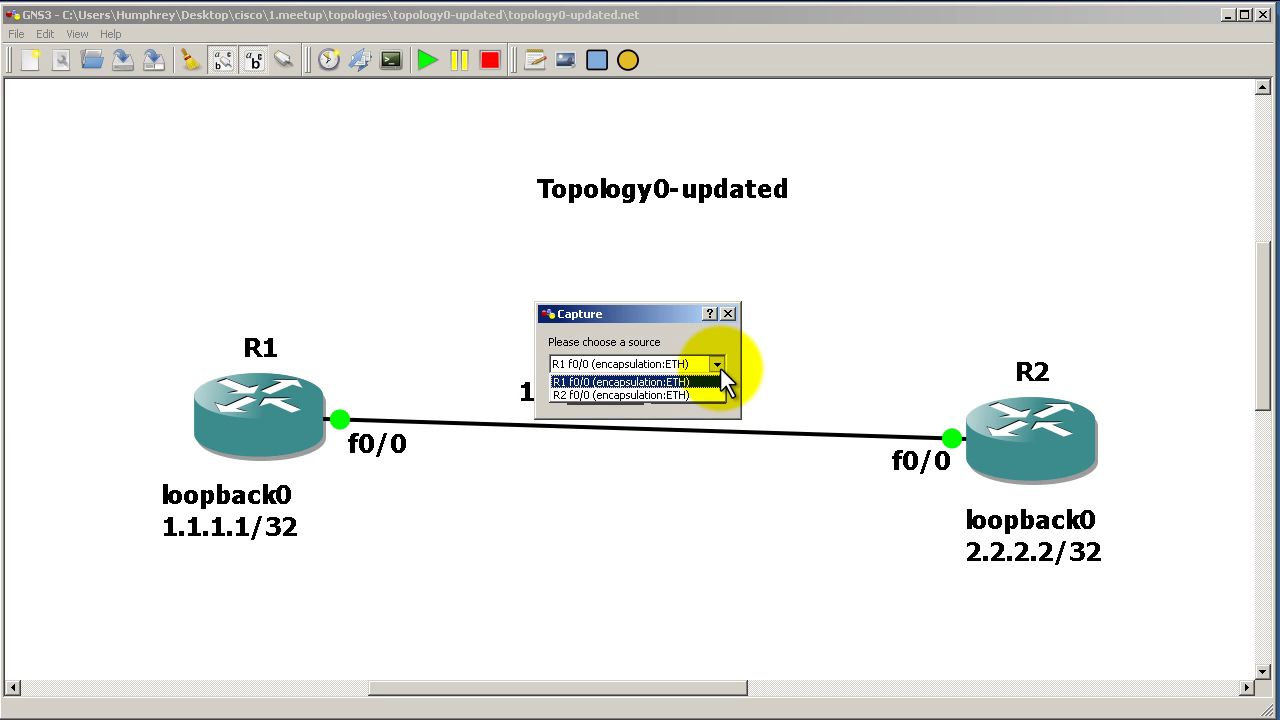
{"action": "left_click", "coordinate": [620, 386]}
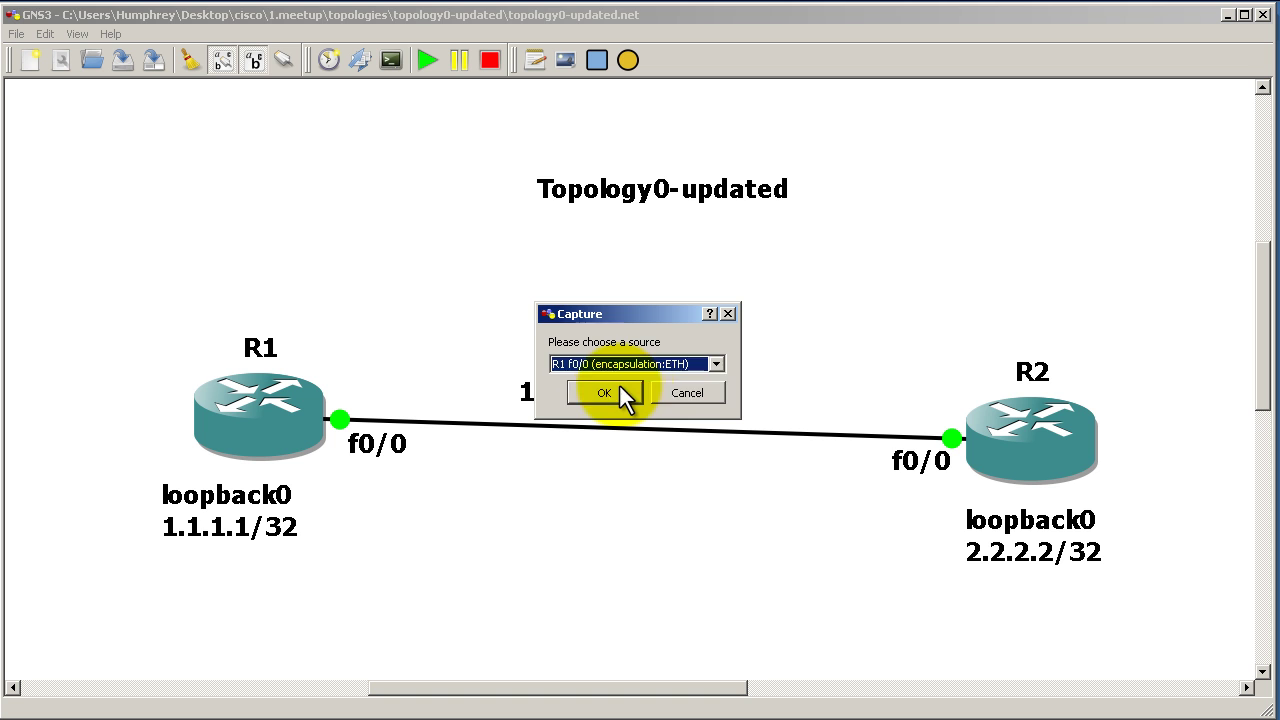
{"action": "left_click", "coordinate": [695, 400]}
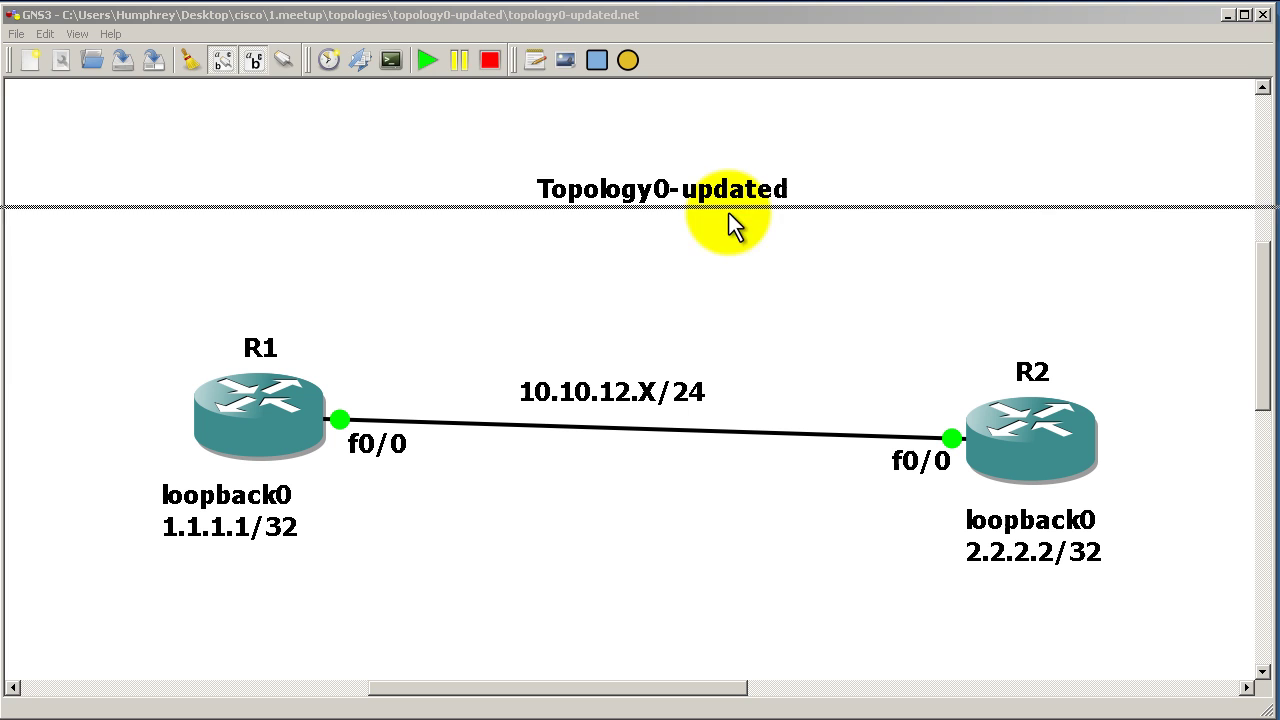
{"action": "left_click_drag", "start_coordinate": [901, 30], "coordinate": [894, 26]}
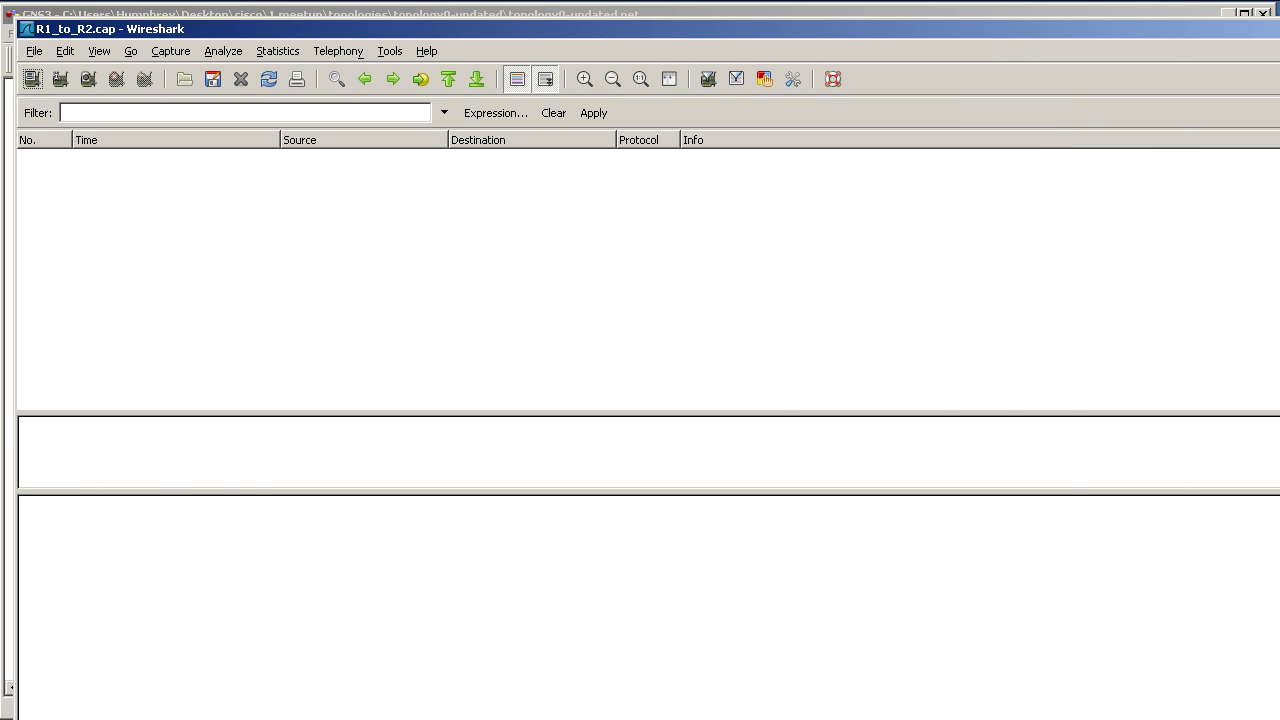
{"action": "key", "text": "alt+Tab"}
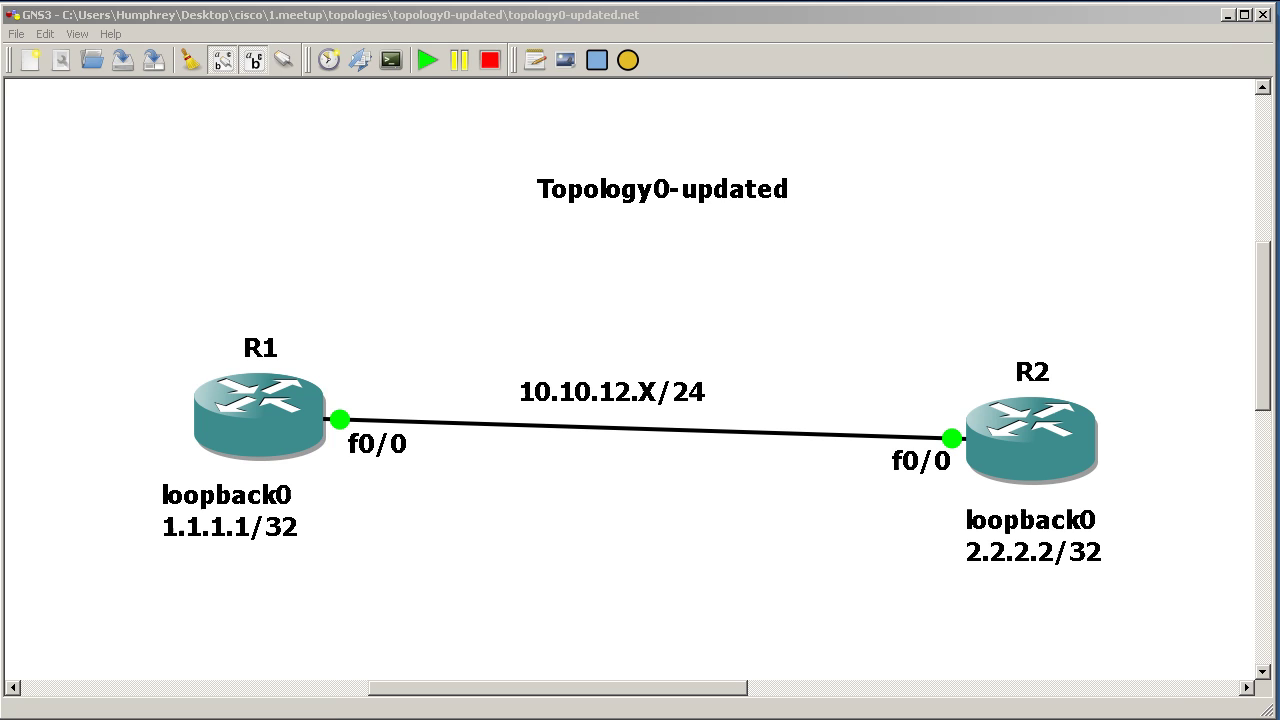
{"action": "key", "text": "alt+Tab"}
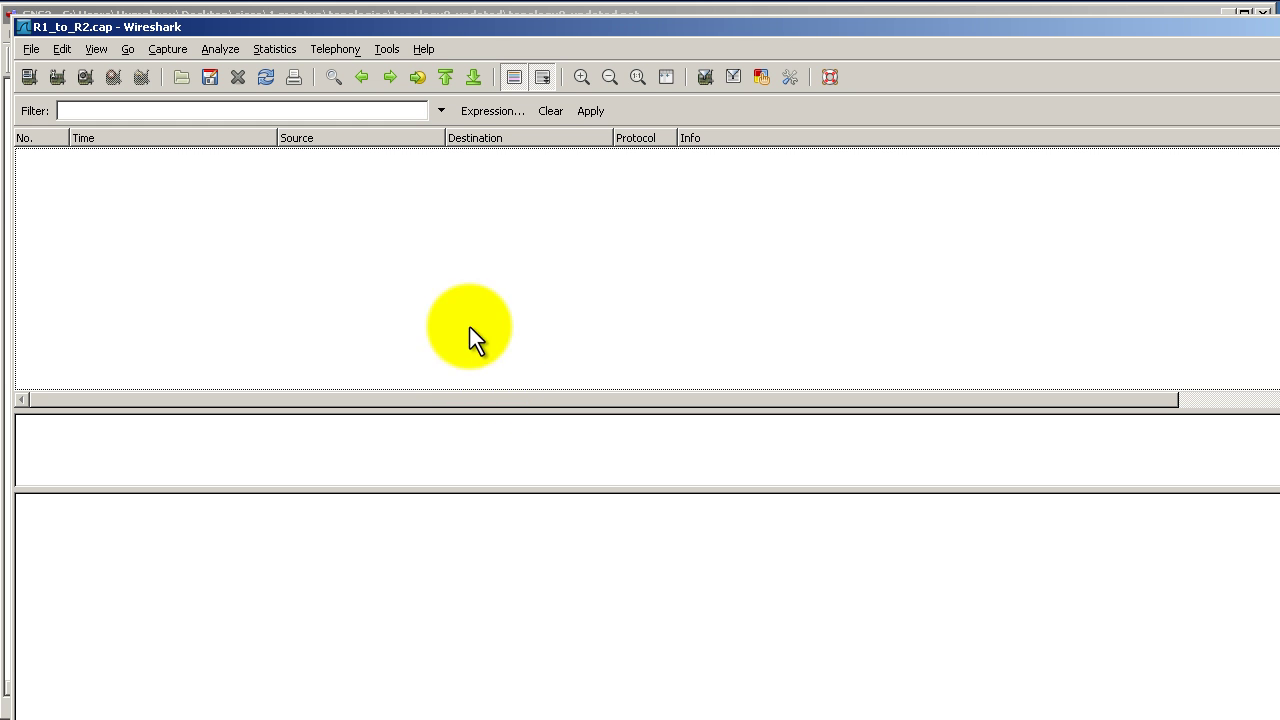
{"action": "key", "text": "alt+Tab"}
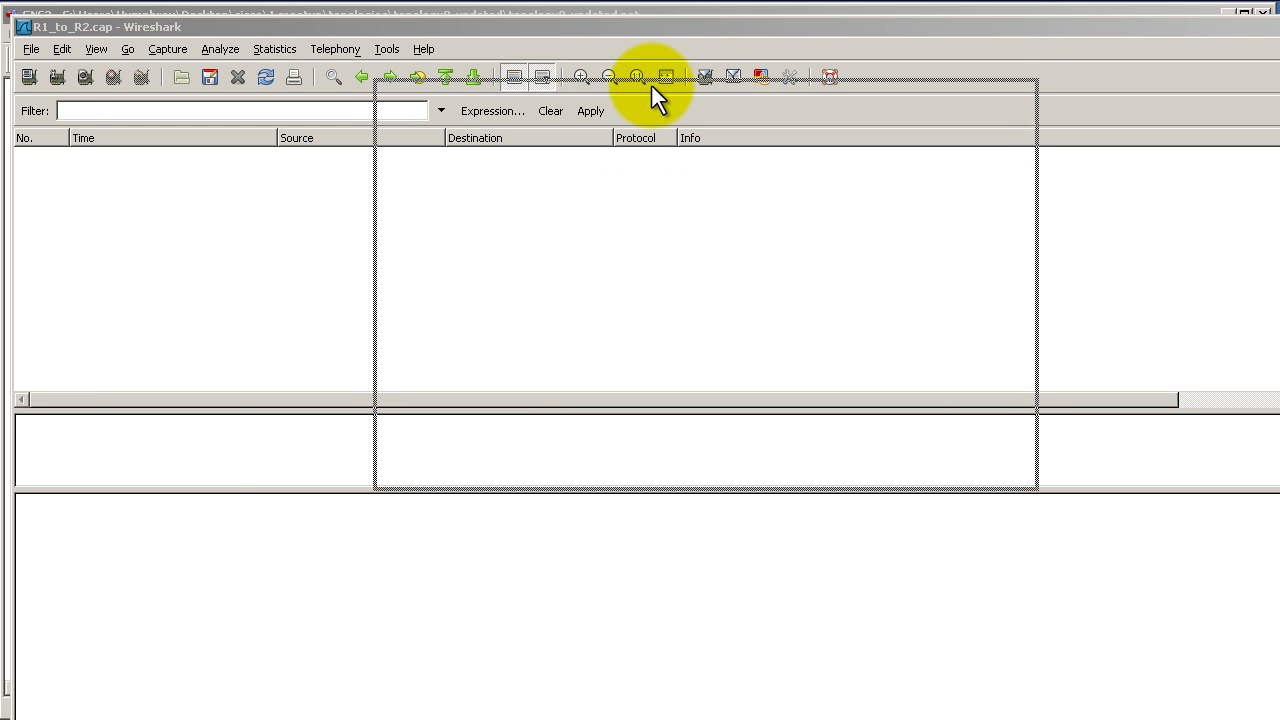
Step: Leave R1's configuration mode, ping 2.2.2.2, then start a 100000000-repeat ping to it
{"action": "type", "text": "exi"}
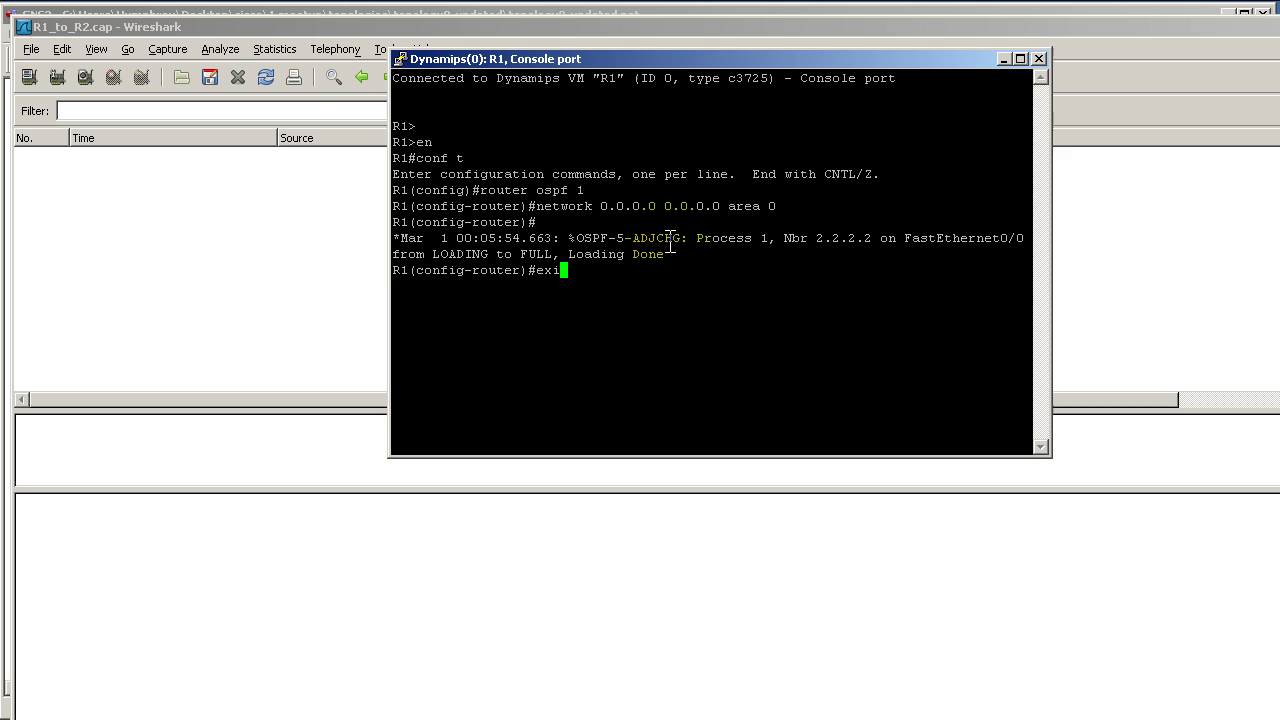
{"action": "type", "text": "t"}
{"action": "key", "text": "Return"}
{"action": "type", "text": "exit"}
{"action": "key", "text": "Return"}
{"action": "type", "text": "ping "}
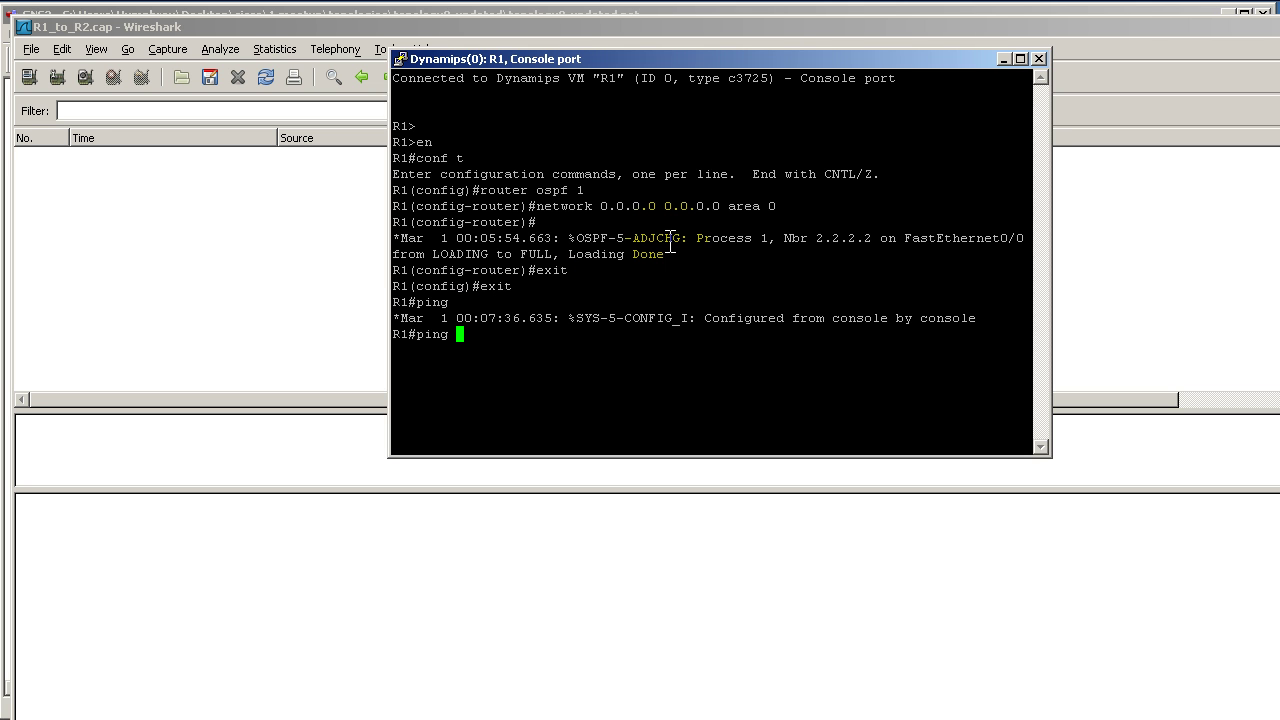
{"action": "type", "text": "2.2.2.2"}
{"action": "key", "text": "Return"}
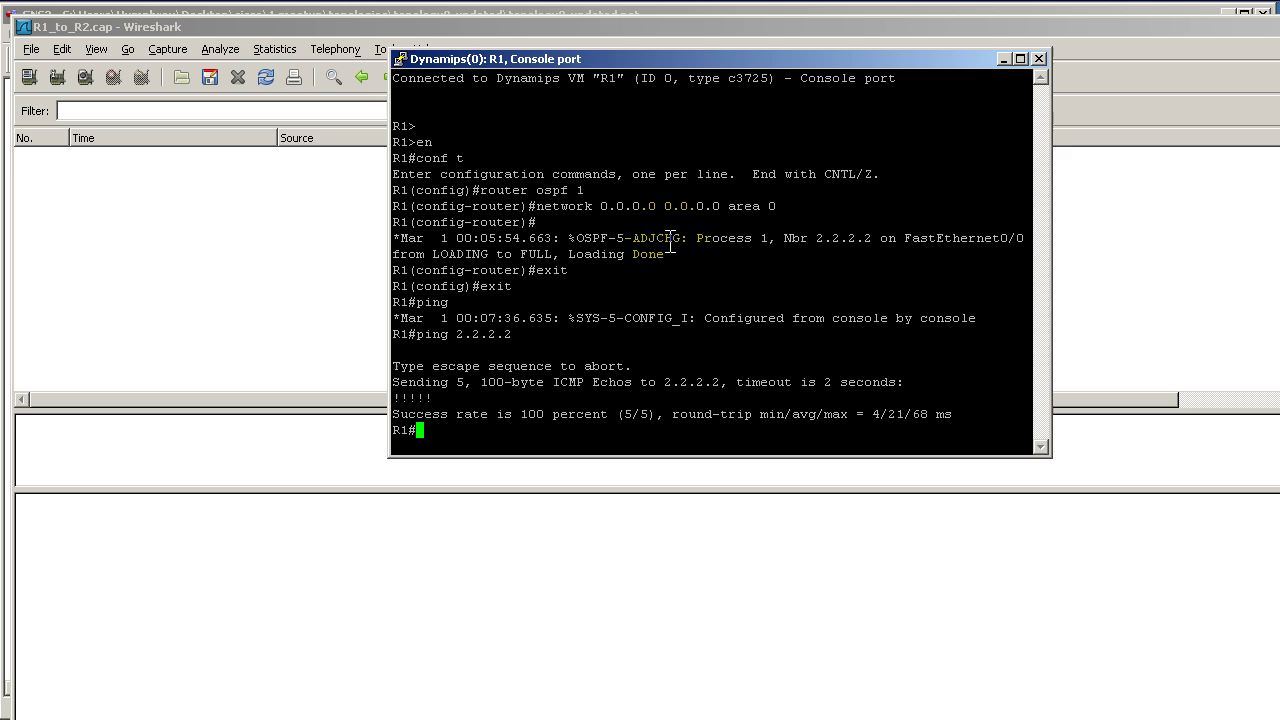
{"action": "type", "text": "ping 2.2.2.2 ?"}
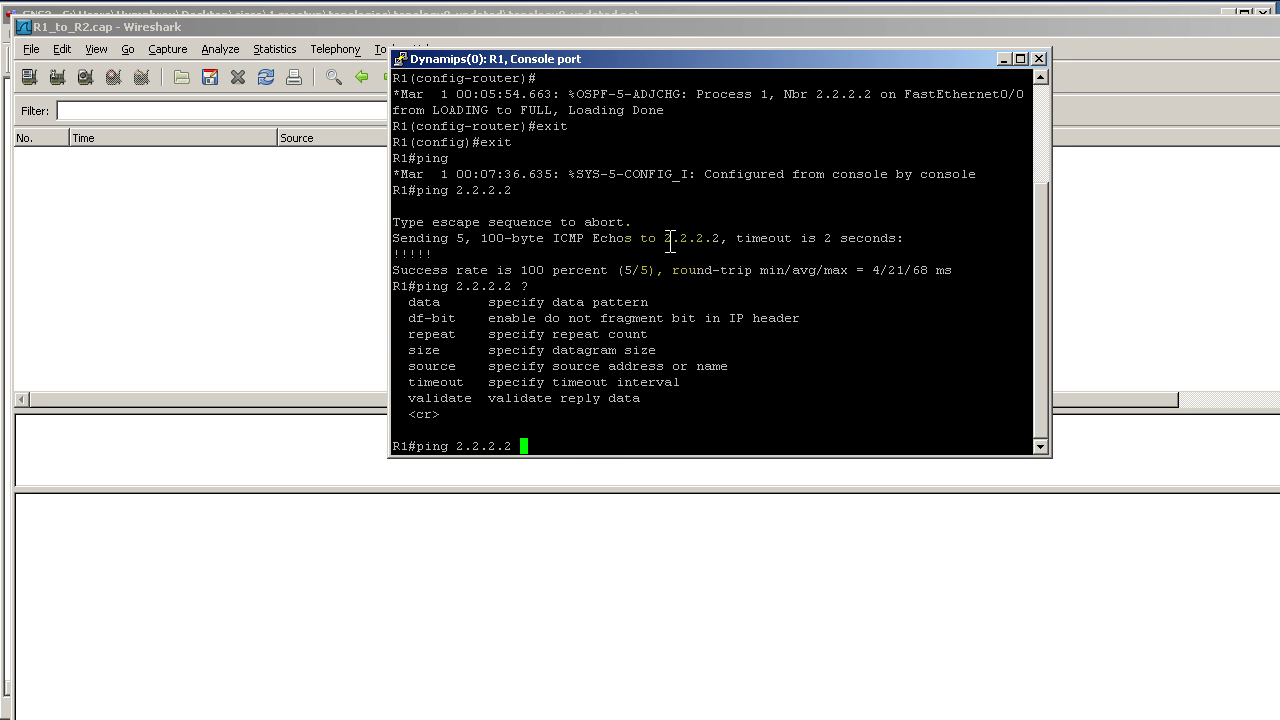
{"action": "type", "text": "repeat 100000000"}
{"action": "key", "text": "Return"}
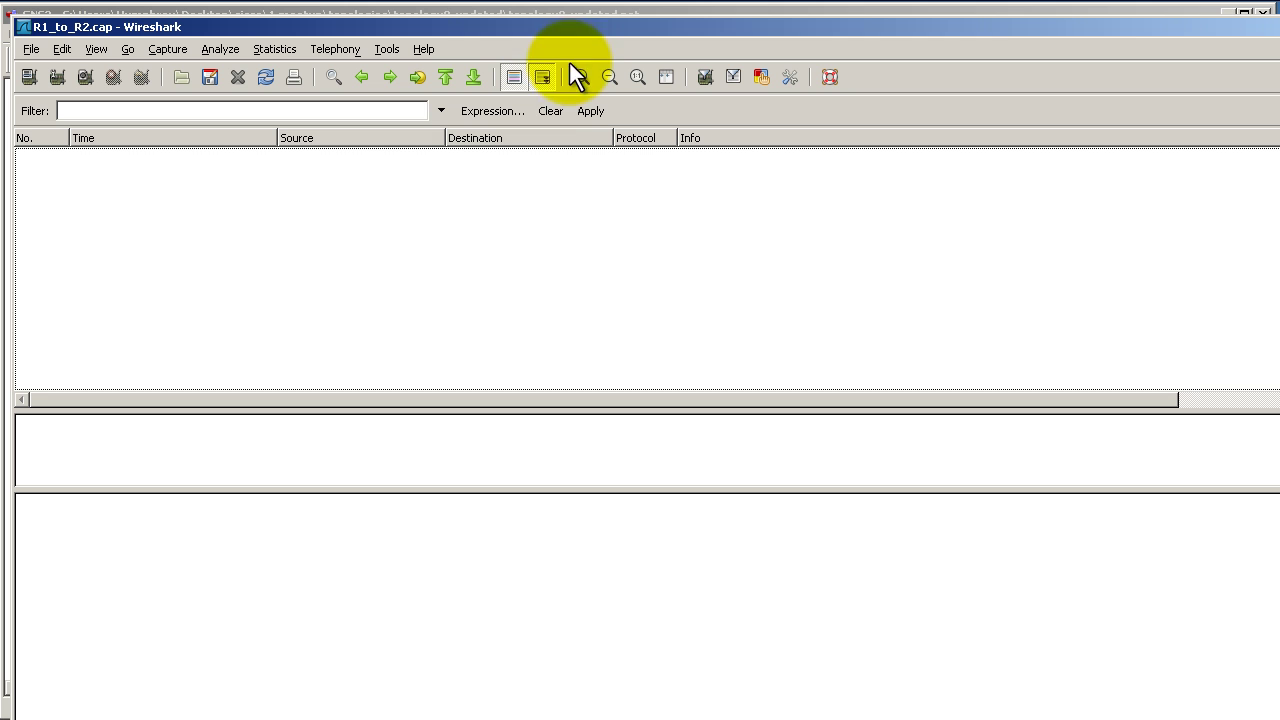
Step: Reload the R1_to_R2 capture twice, scrolling through the OSPF Hello, CDP and ICMP packets
{"action": "left_click", "coordinate": [264, 81]}
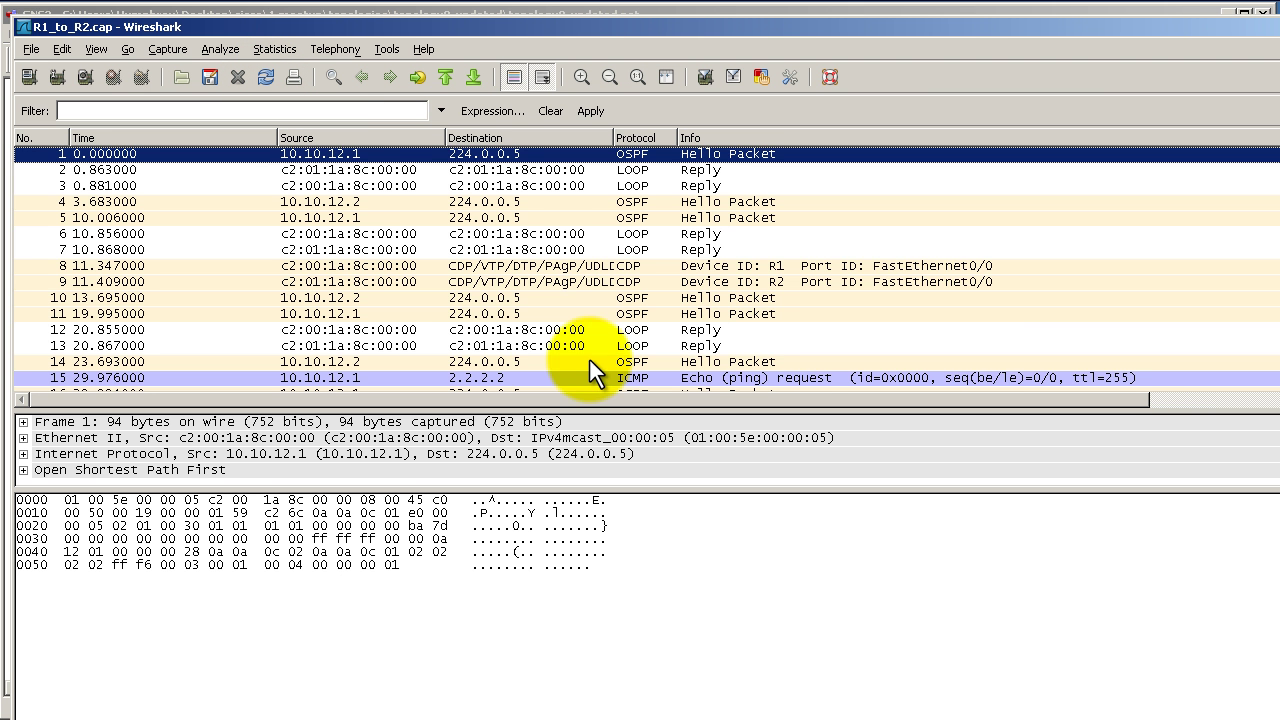
{"action": "scroll", "coordinate": [609, 355], "scroll_direction": "down", "scroll_amount": 2}
{"action": "scroll", "coordinate": [618, 345], "scroll_direction": "down", "scroll_amount": 20}
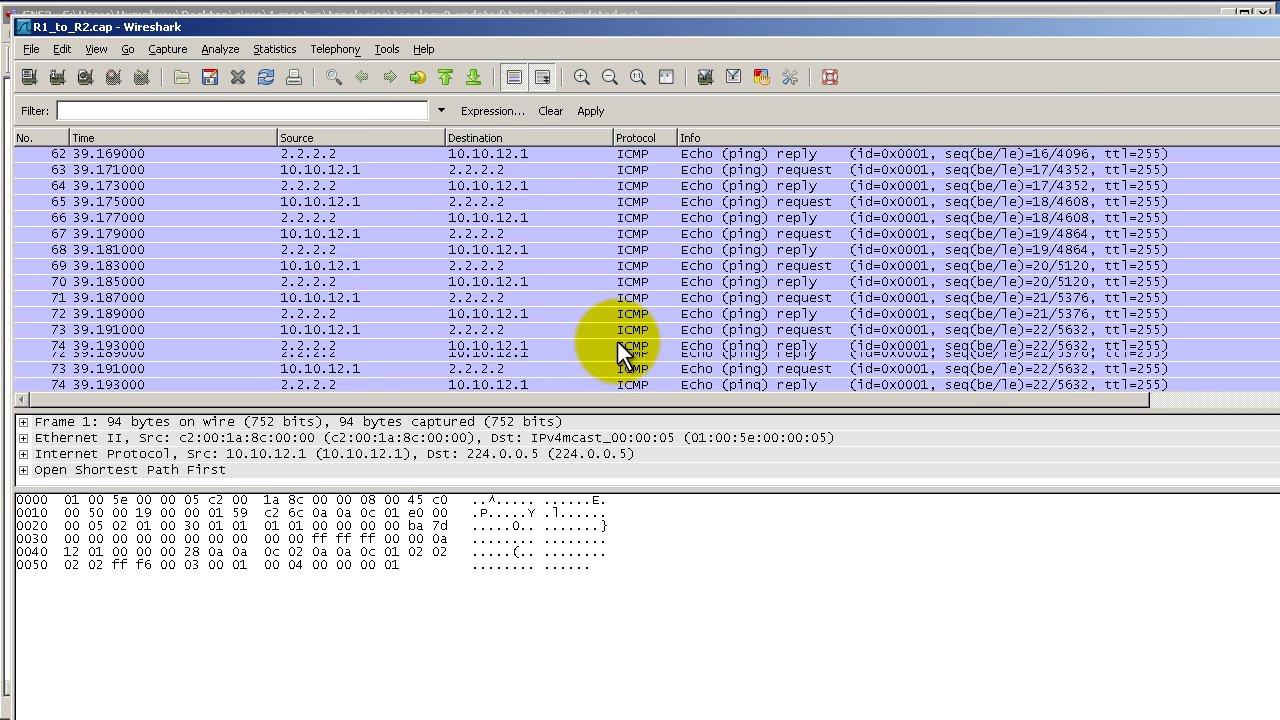
{"action": "scroll", "coordinate": [618, 342], "scroll_direction": "down", "scroll_amount": 20}
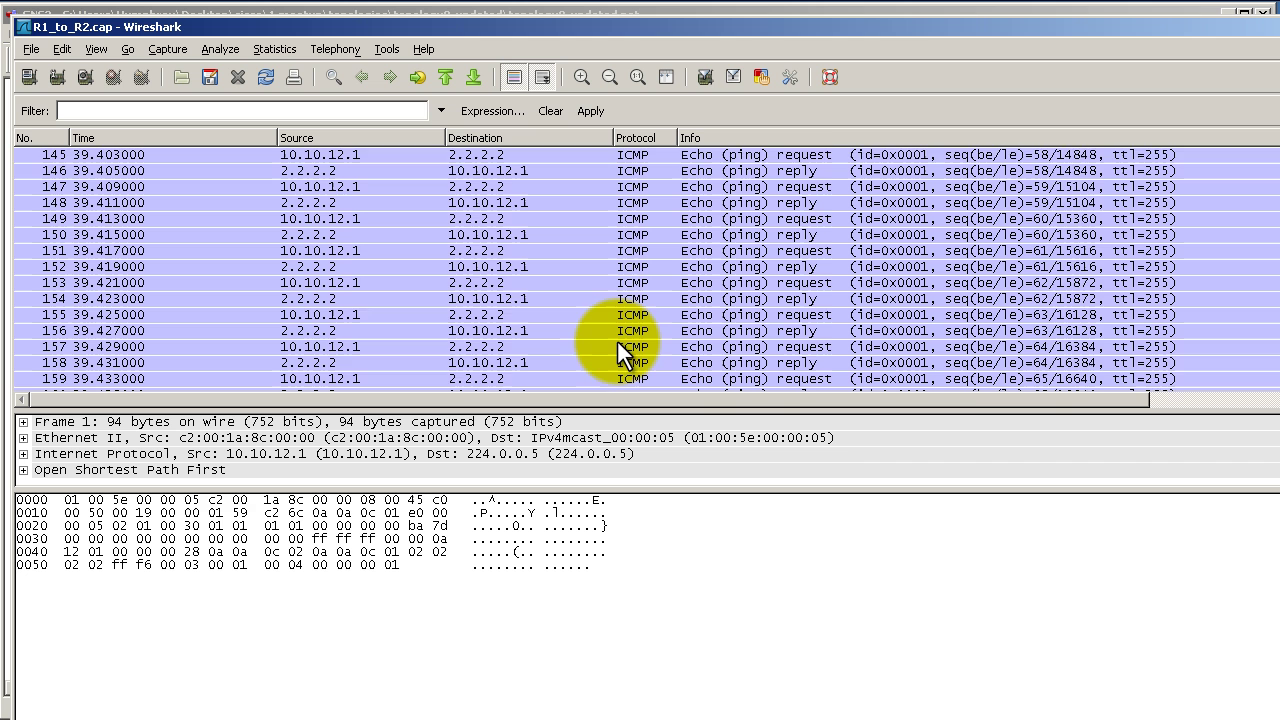
{"action": "scroll", "coordinate": [618, 342], "scroll_direction": "down", "scroll_amount": 8}
{"action": "scroll", "coordinate": [598, 282], "scroll_direction": "down", "scroll_amount": 3}
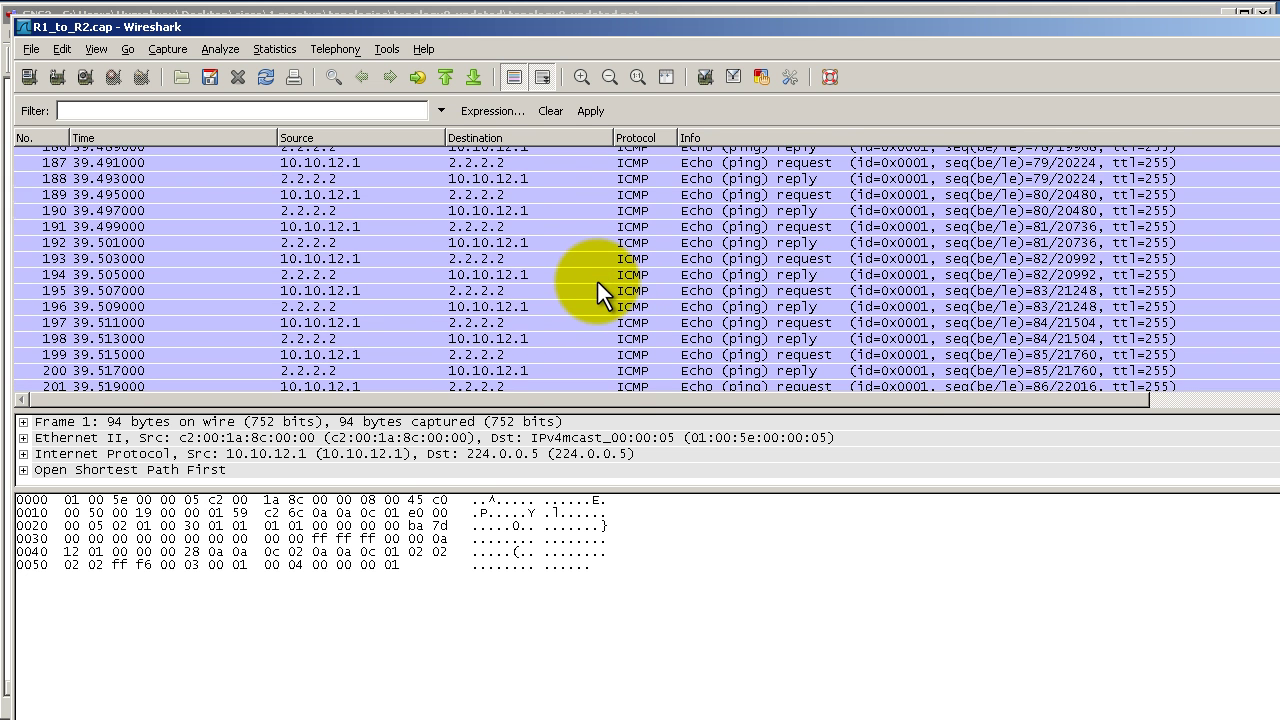
{"action": "left_click", "coordinate": [265, 76]}
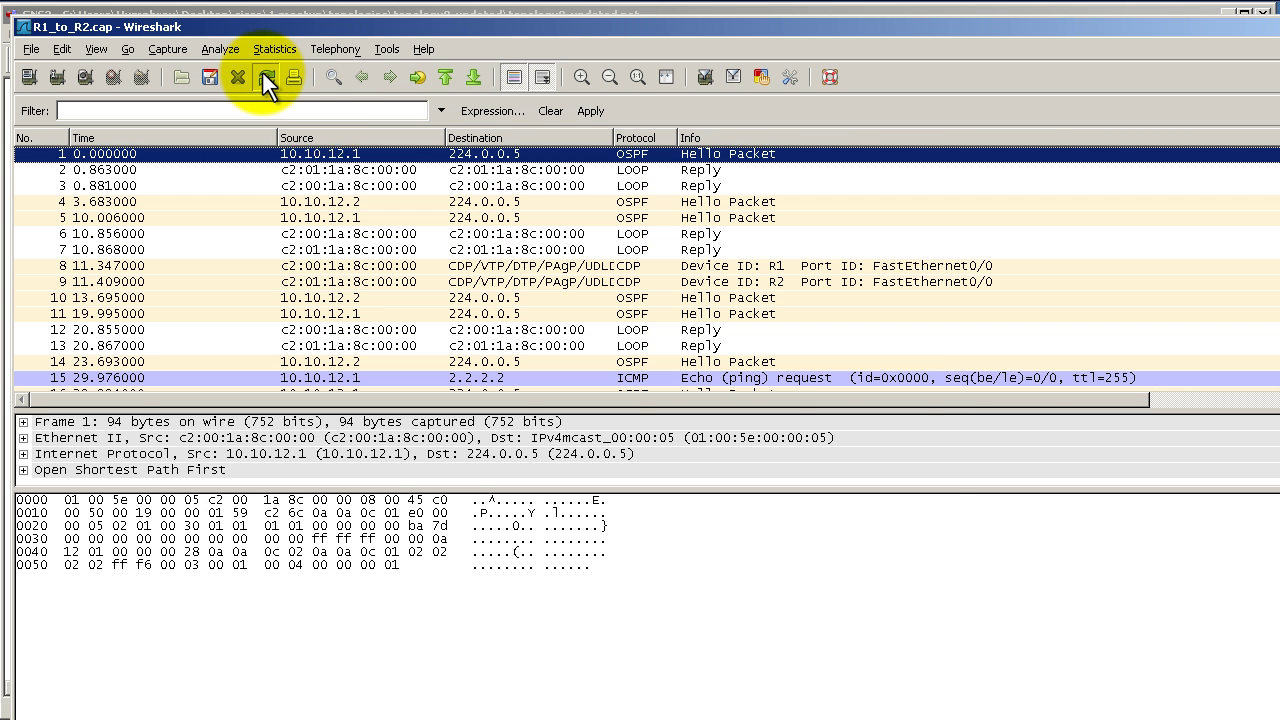
{"action": "scroll", "coordinate": [905, 377], "scroll_direction": "down", "scroll_amount": 3}
{"action": "scroll", "coordinate": [908, 341], "scroll_direction": "down", "scroll_amount": 3}
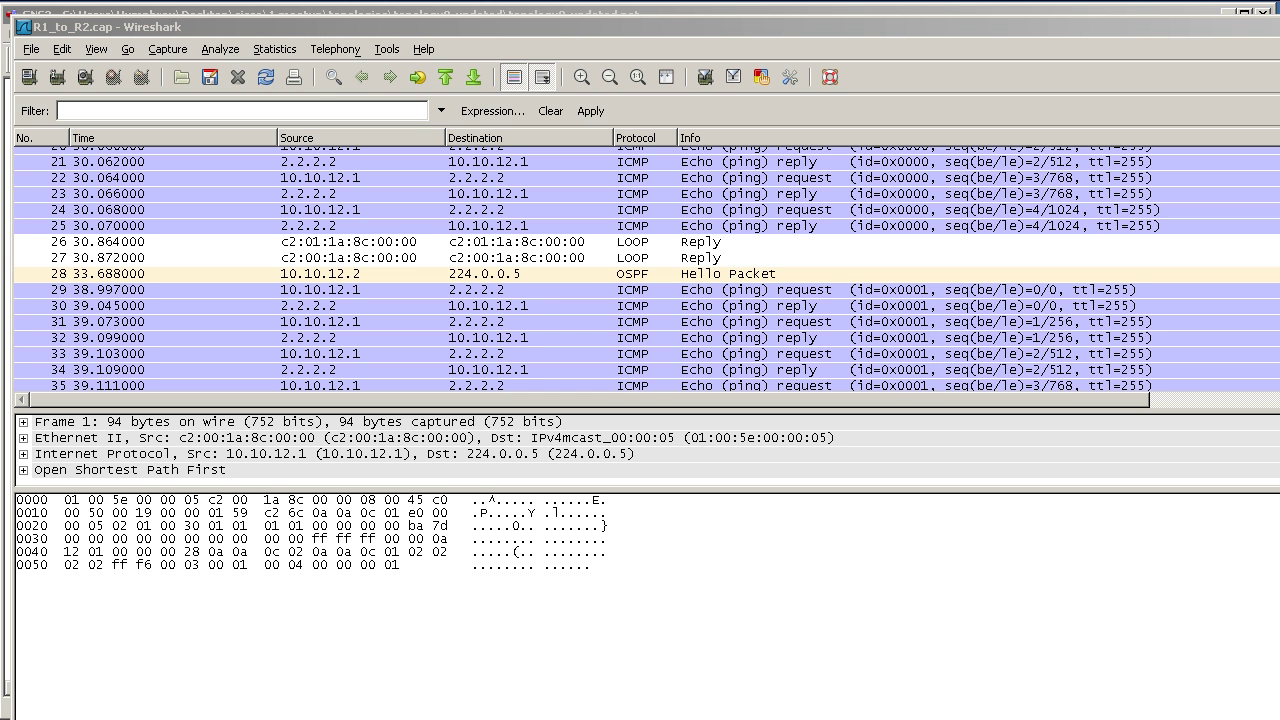
Step: Inspect ICMP echo packets 25, 62 and 63 in the packet list
{"action": "left_click", "coordinate": [410, 226]}
{"action": "scroll", "coordinate": [459, 243], "scroll_direction": "down", "scroll_amount": 5}
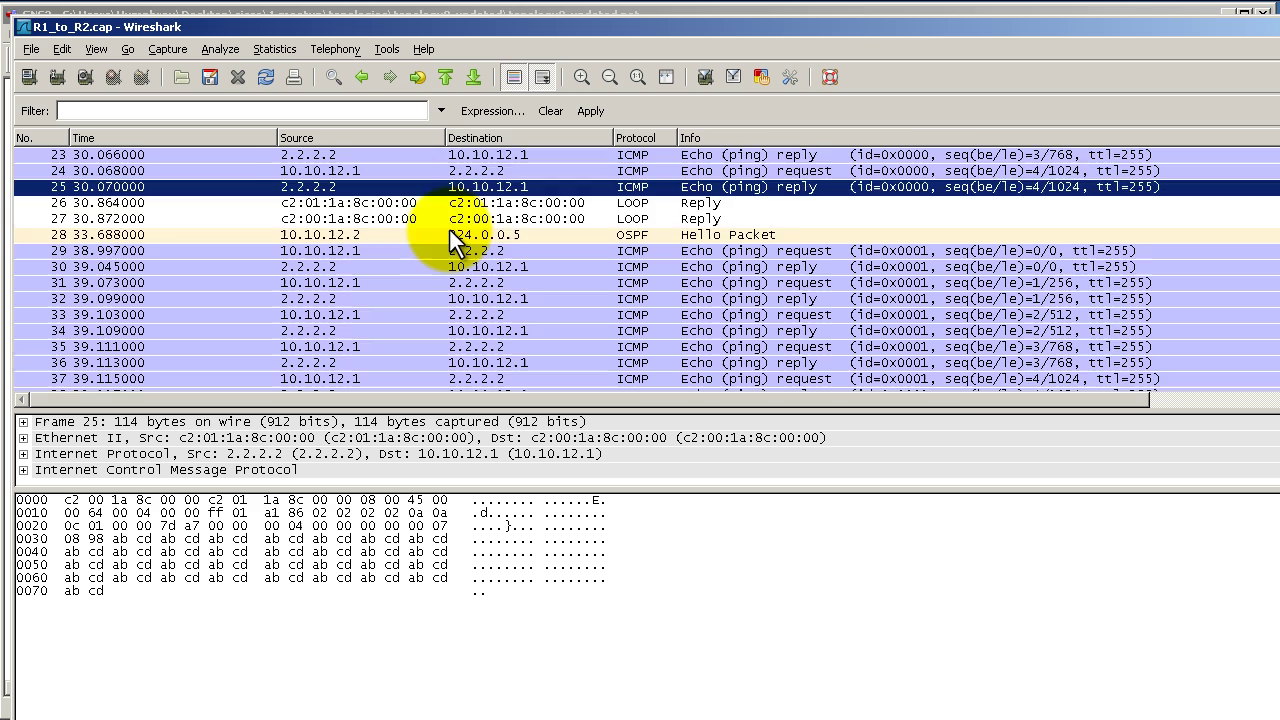
{"action": "scroll", "coordinate": [507, 281], "scroll_direction": "down", "scroll_amount": 8}
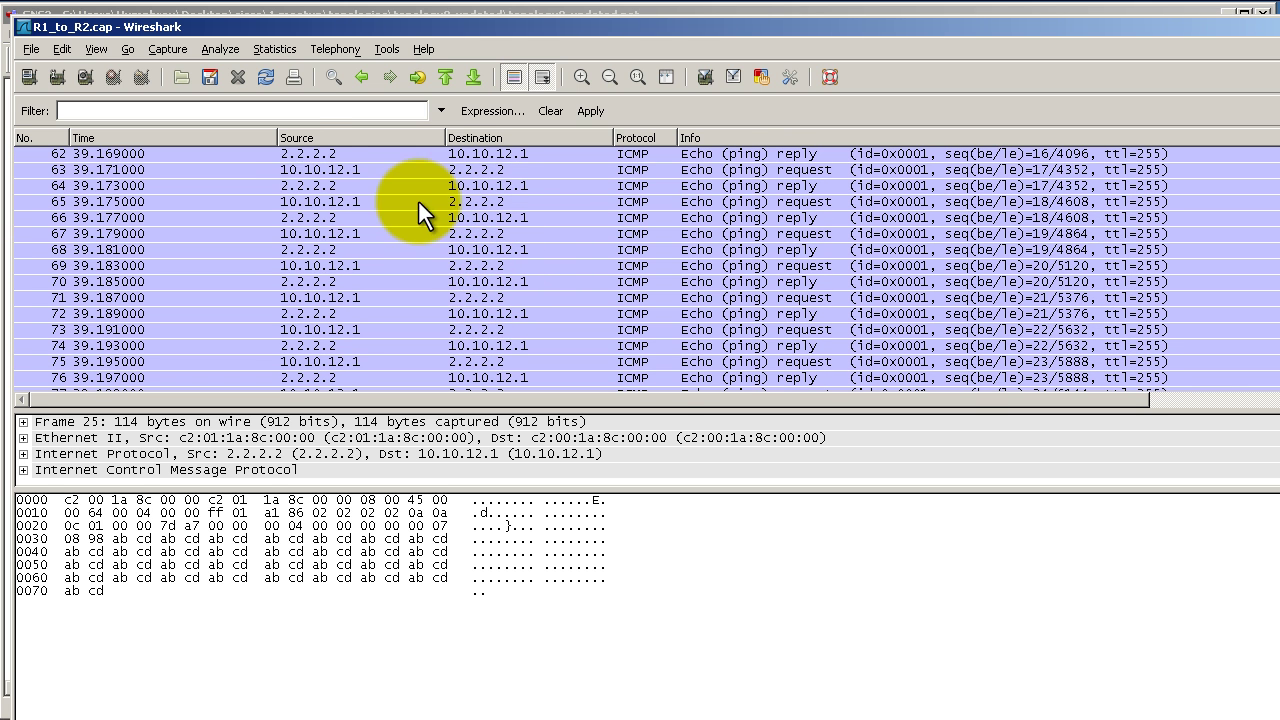
{"action": "left_click", "coordinate": [303, 158]}
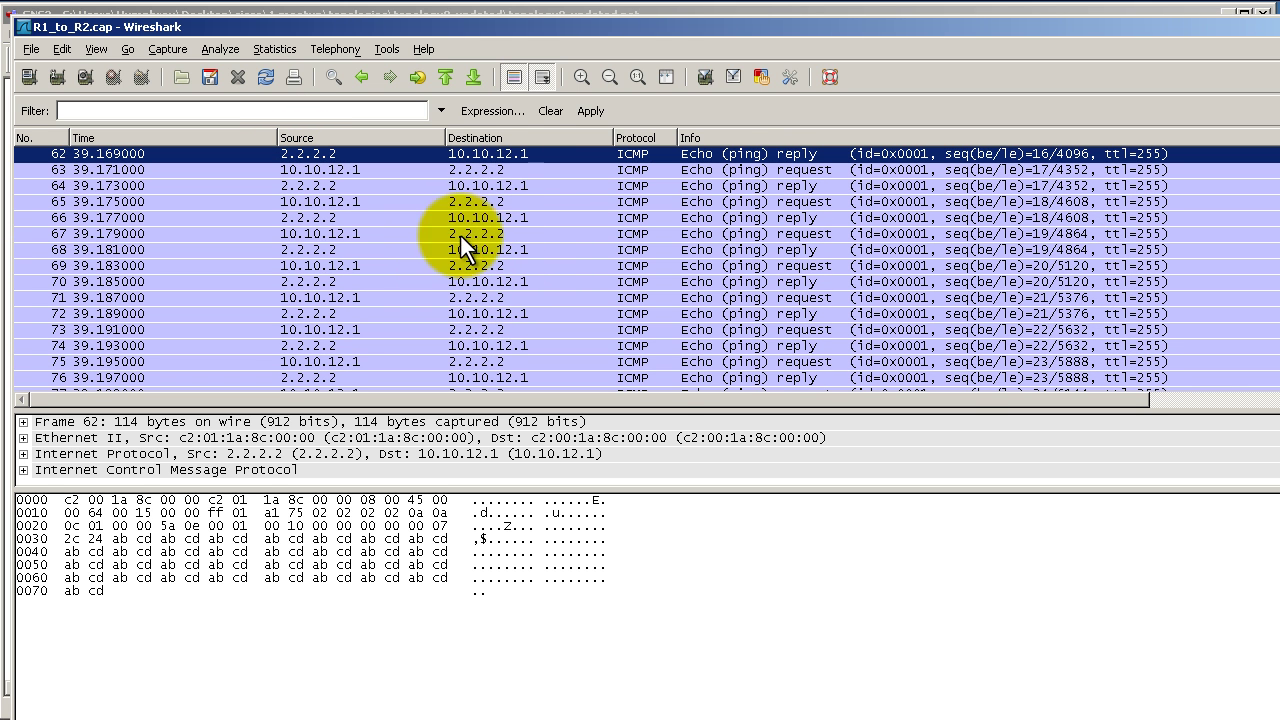
{"action": "left_click", "coordinate": [309, 170]}
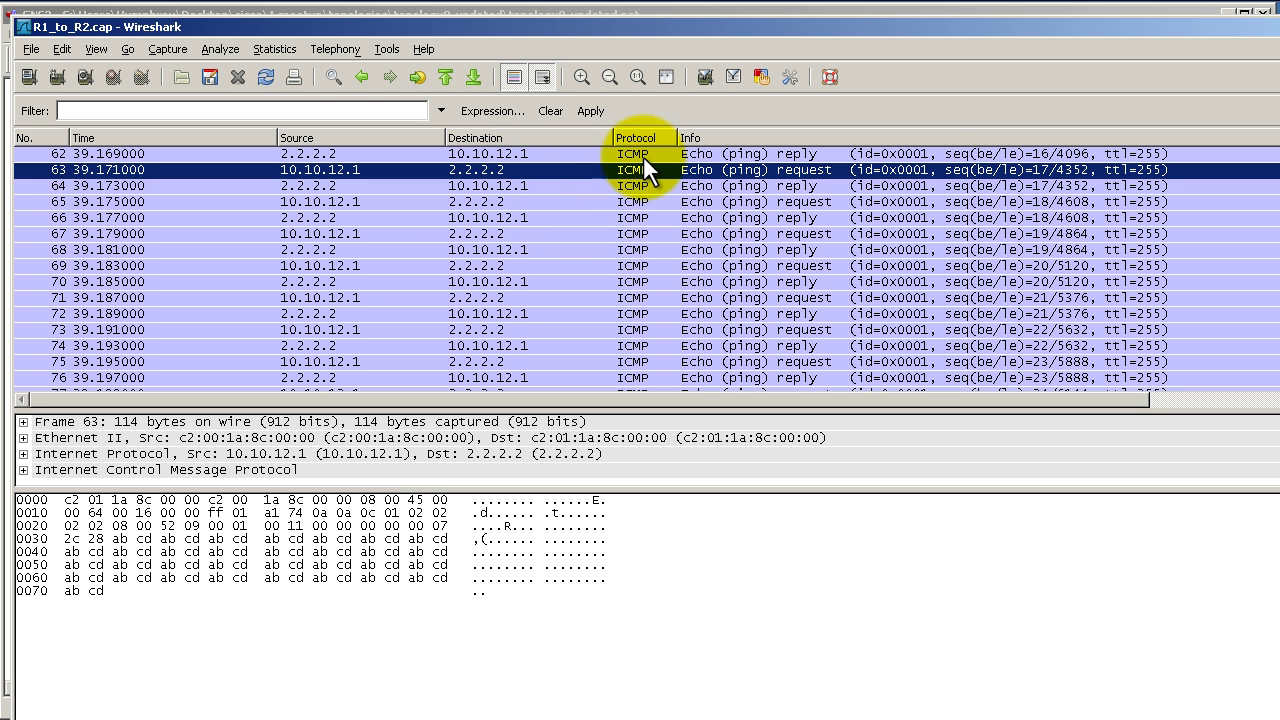
Step: Sort the captured packets by the Protocol column
{"action": "scroll", "coordinate": [660, 295], "scroll_direction": "down", "scroll_amount": 7}
{"action": "scroll", "coordinate": [662, 300], "scroll_direction": "down", "scroll_amount": 20}
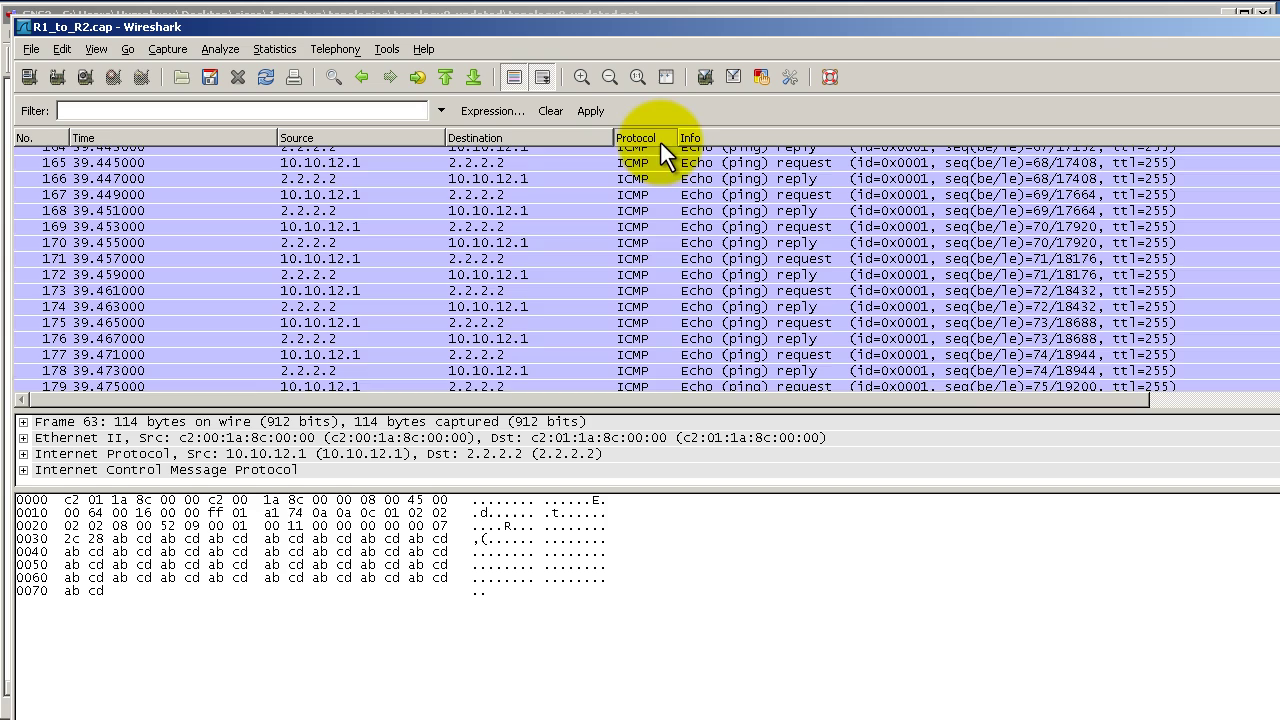
{"action": "left_click", "coordinate": [658, 140]}
{"action": "scroll", "coordinate": [698, 259], "scroll_direction": "down", "scroll_amount": 10}
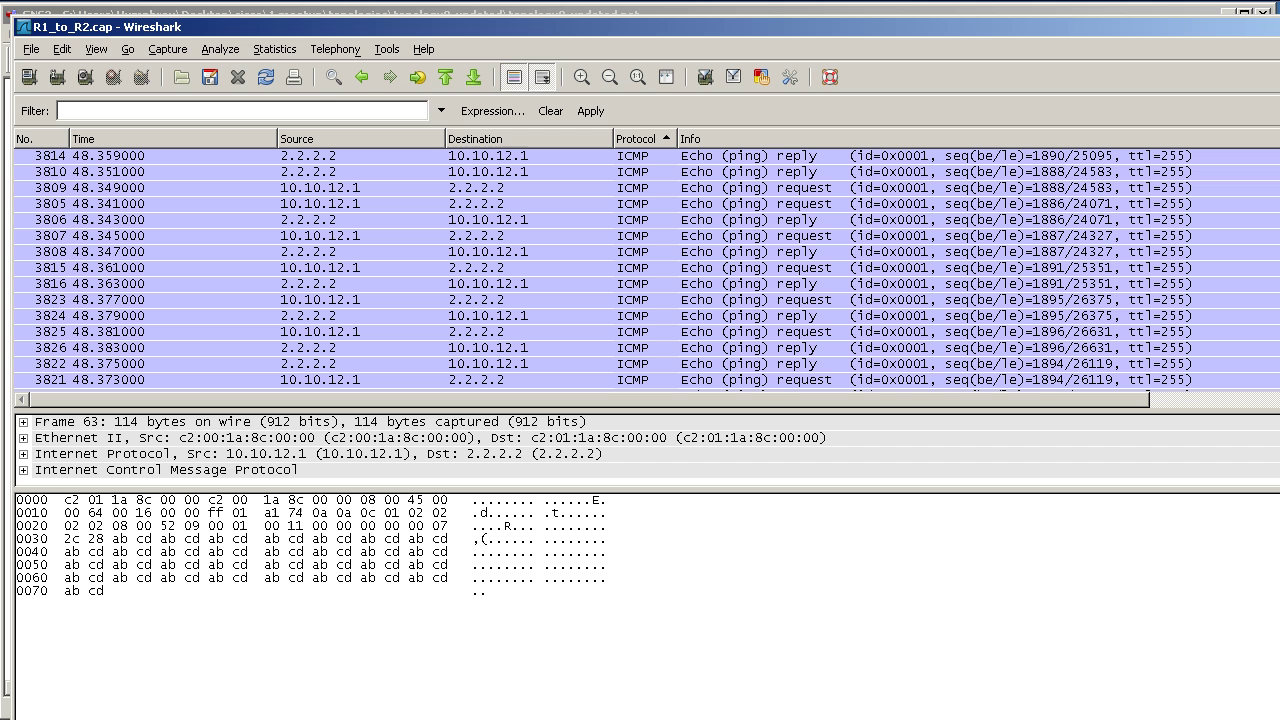
Step: Move the R1 console aside and bring the GNS3 topology forward
{"action": "key", "text": "alt+Tab"}
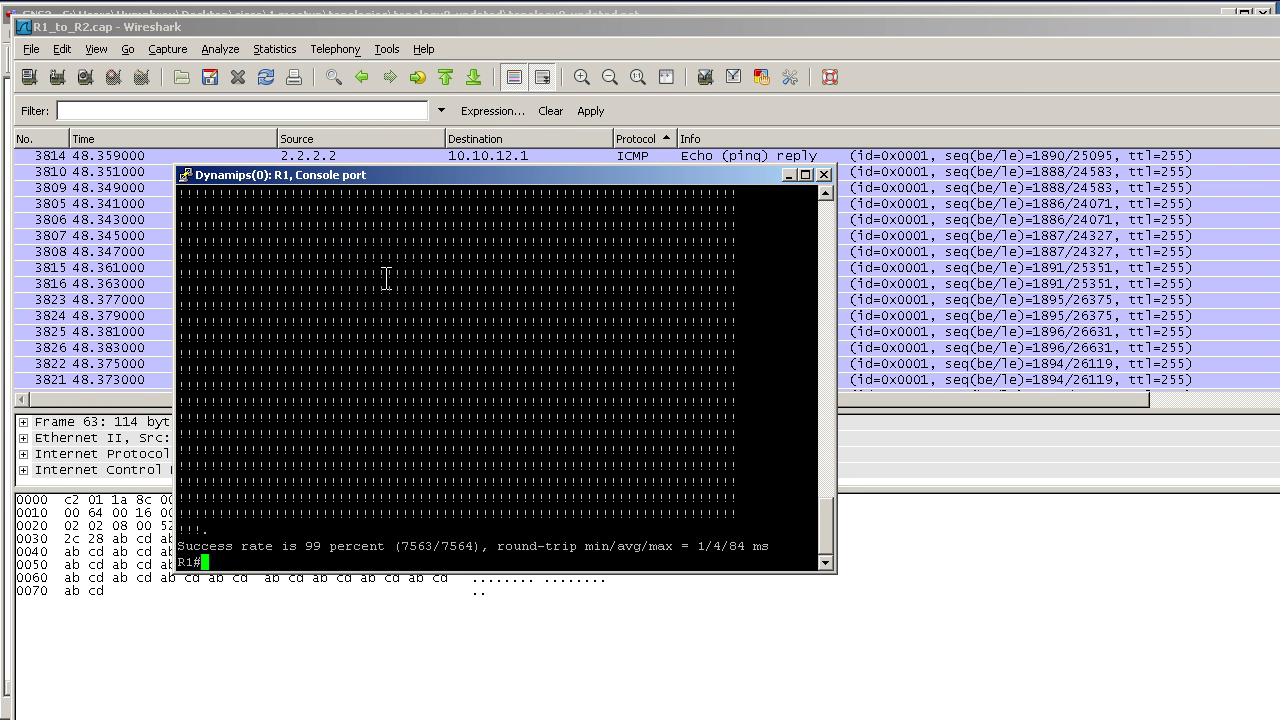
{"action": "left_click_drag", "start_coordinate": [563, 177], "coordinate": [10, 178]}
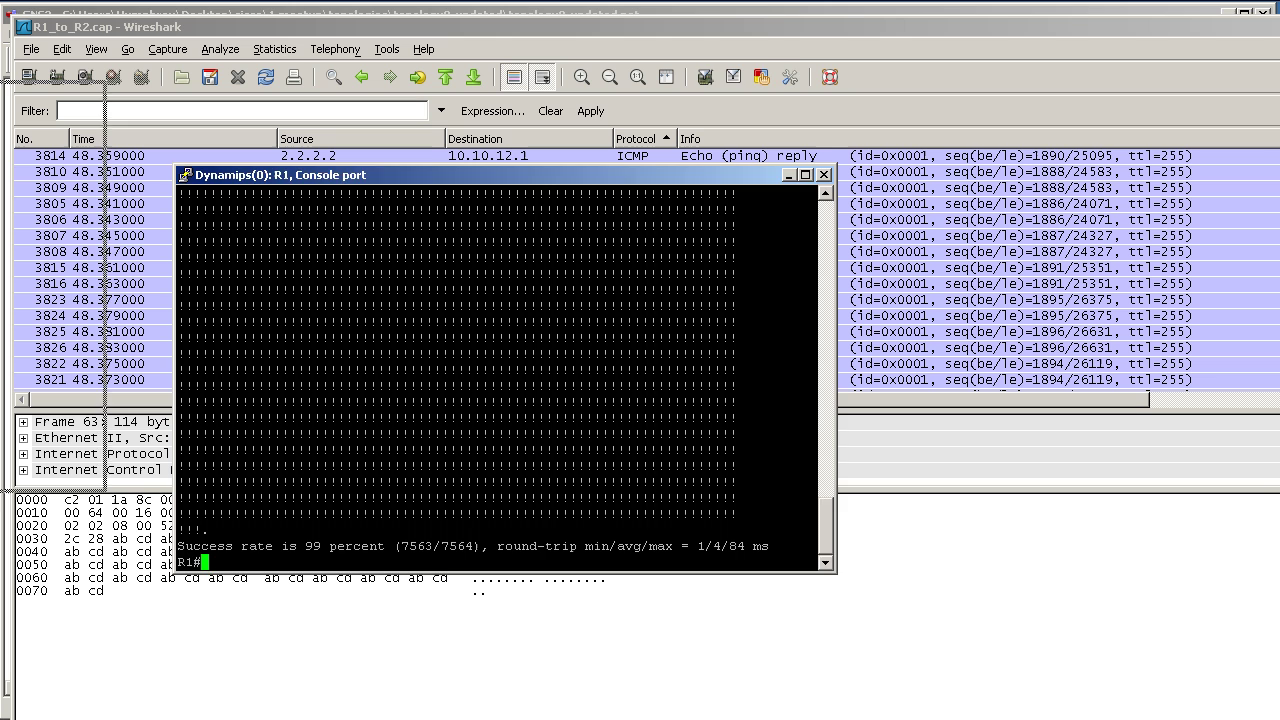
{"action": "left_click", "coordinate": [754, 60]}
{"action": "left_click", "coordinate": [767, 27]}
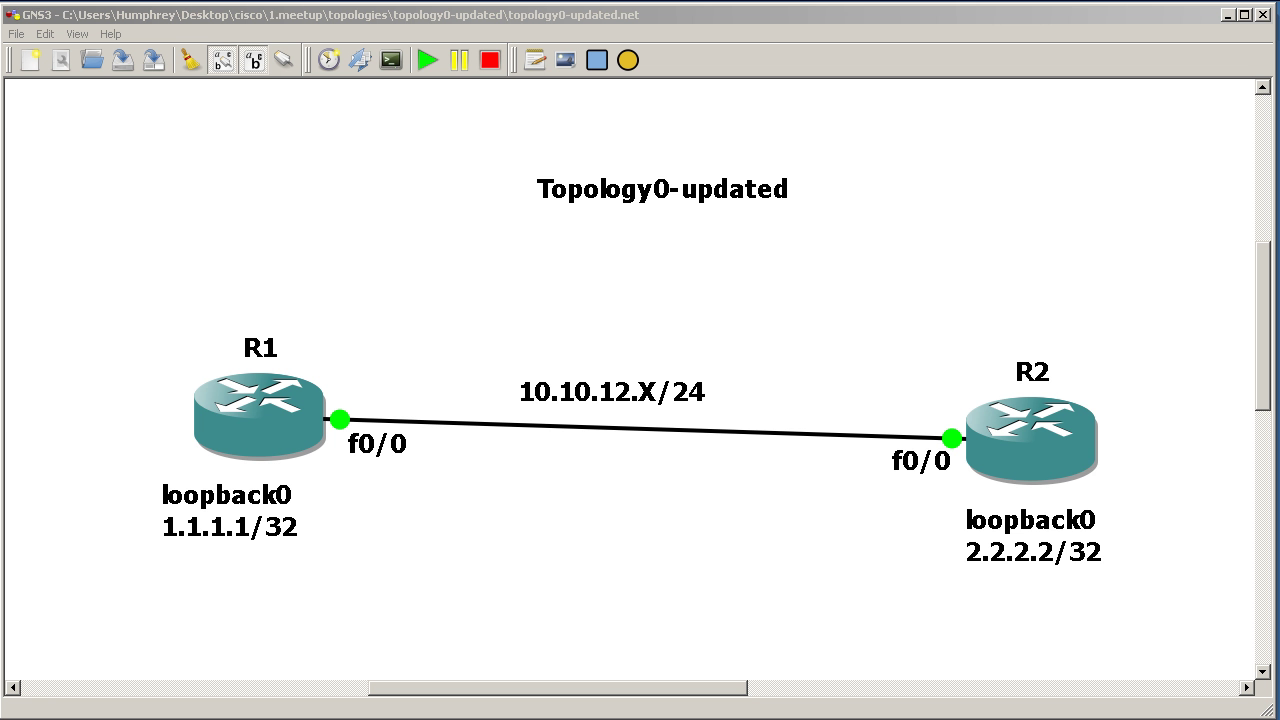
Step: Stop the capture on the R1–R2 link, acknowledge the notice, and return to the topology
{"action": "right_click", "coordinate": [473, 423]}
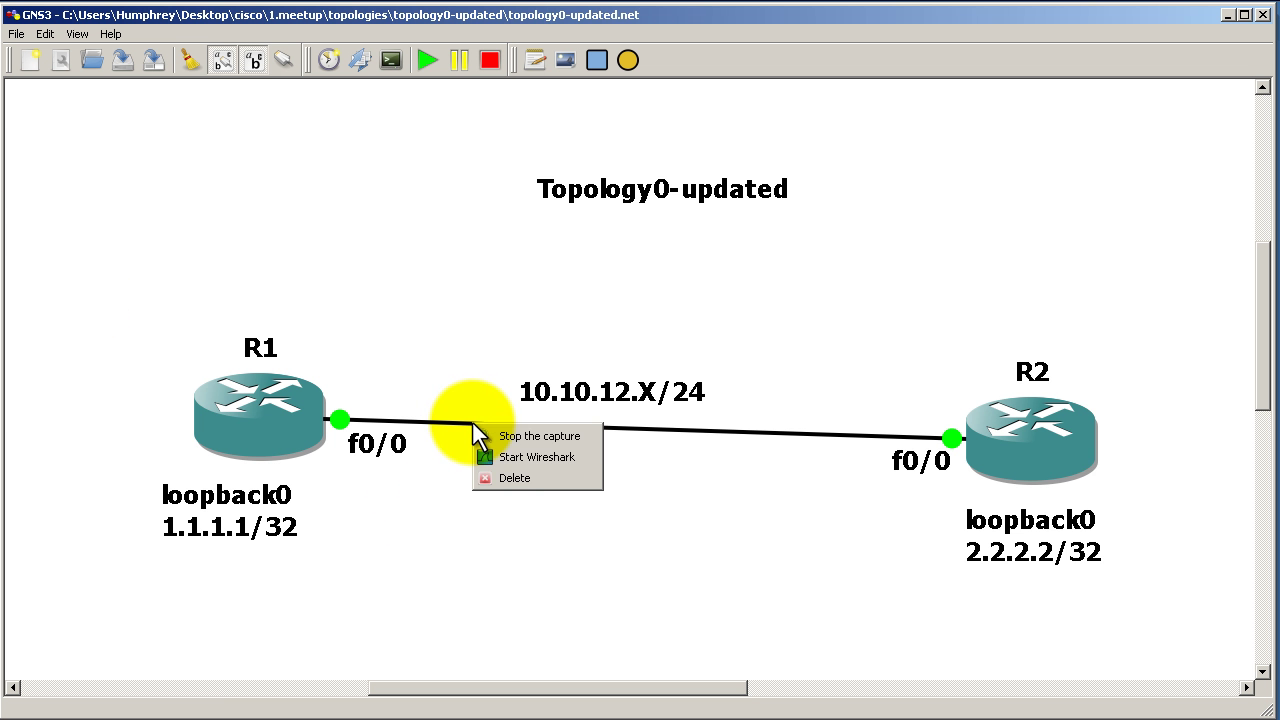
{"action": "left_click", "coordinate": [529, 438]}
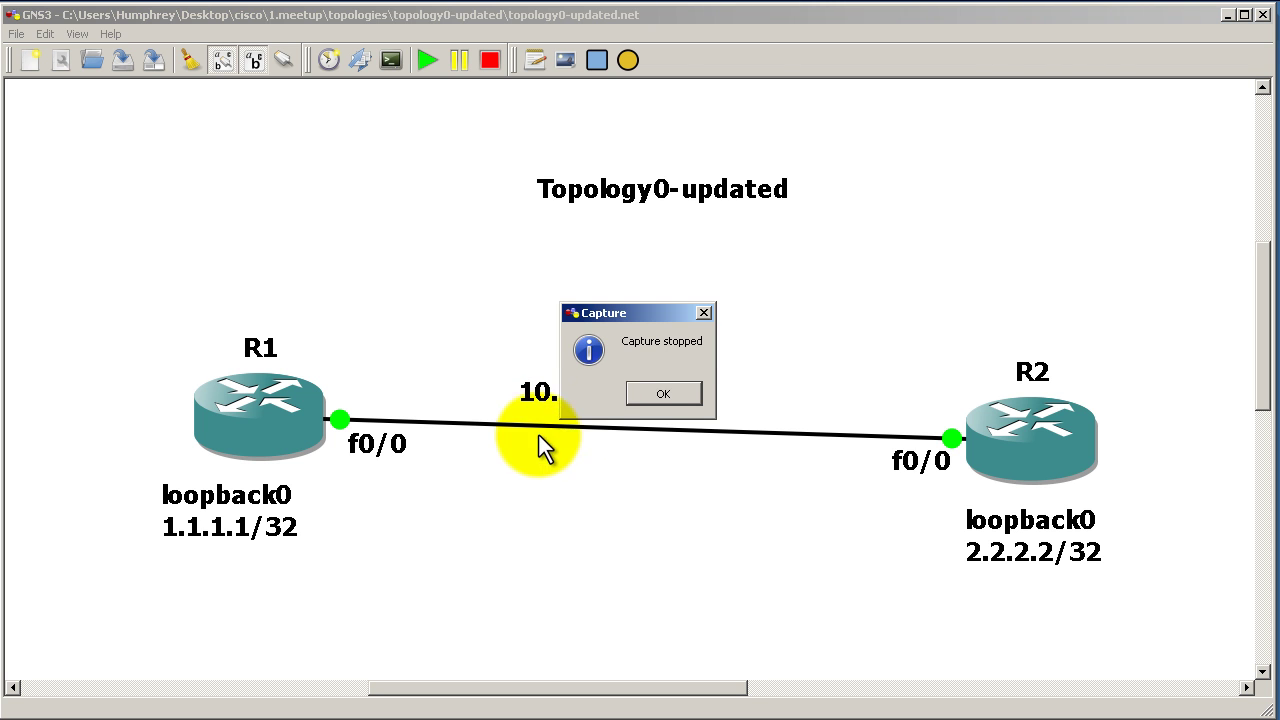
{"action": "left_click", "coordinate": [648, 398]}
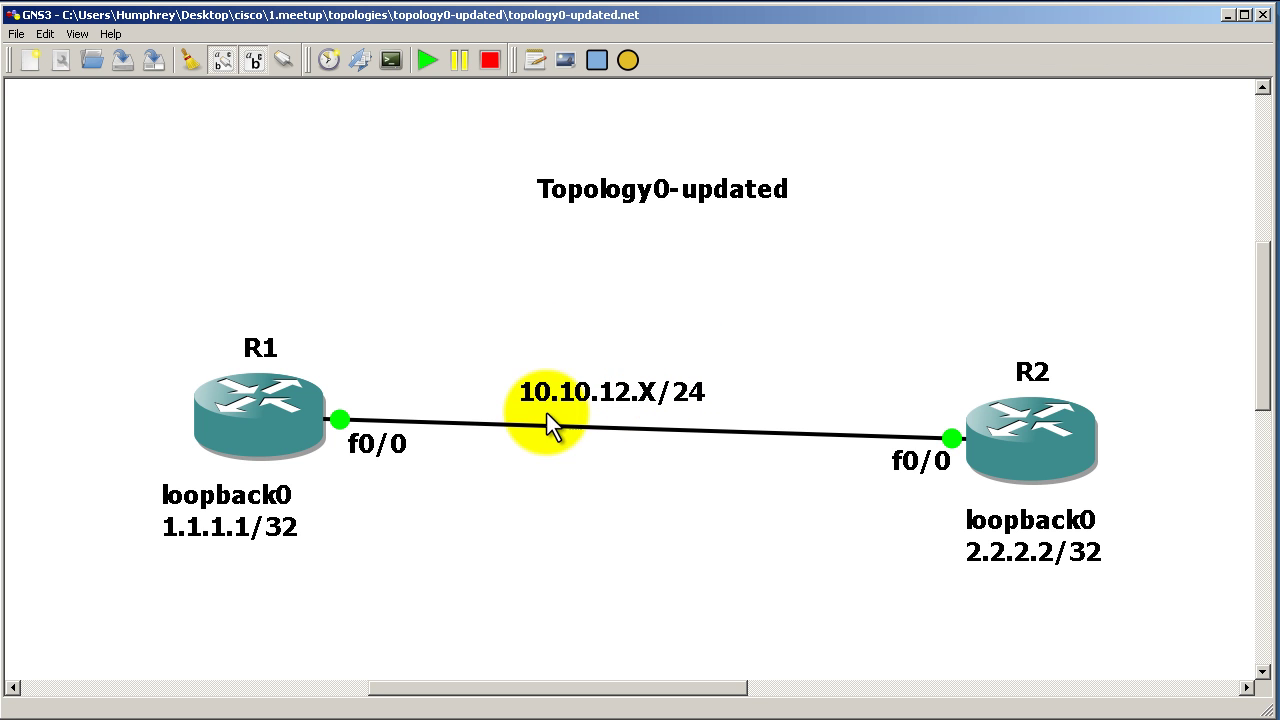
{"action": "right_click", "coordinate": [462, 424]}
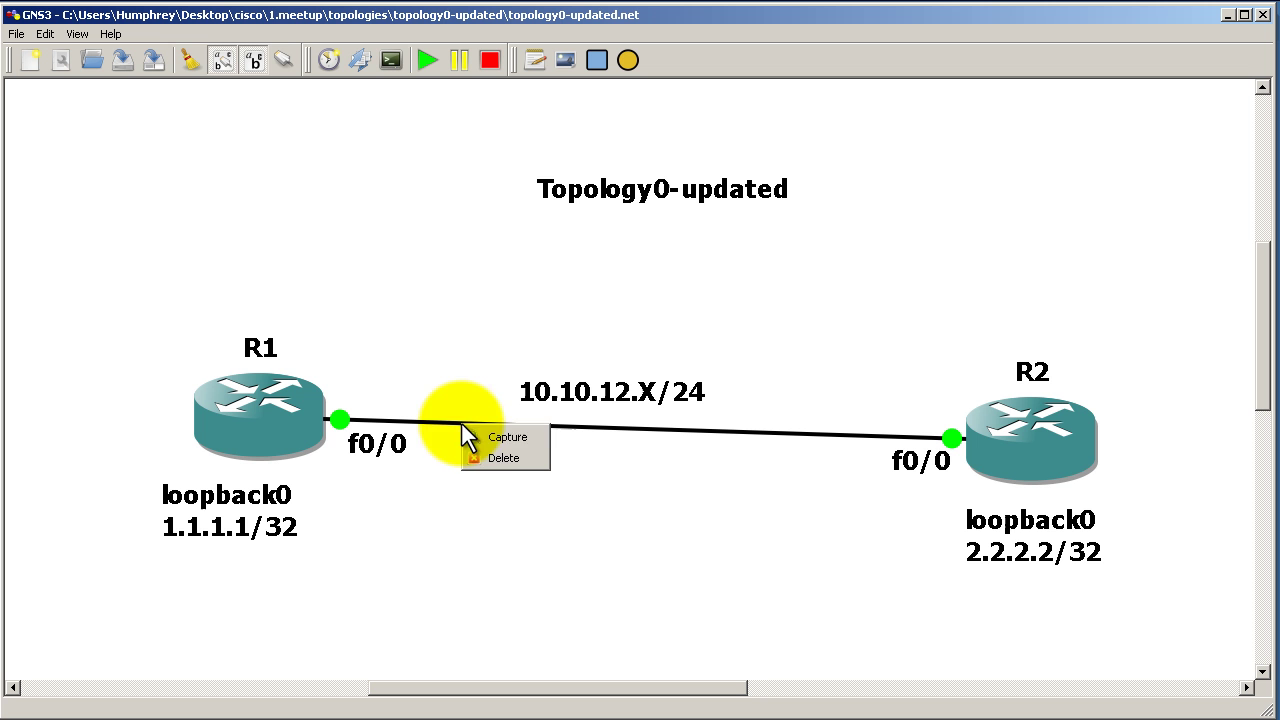
{"action": "left_click", "coordinate": [491, 400]}
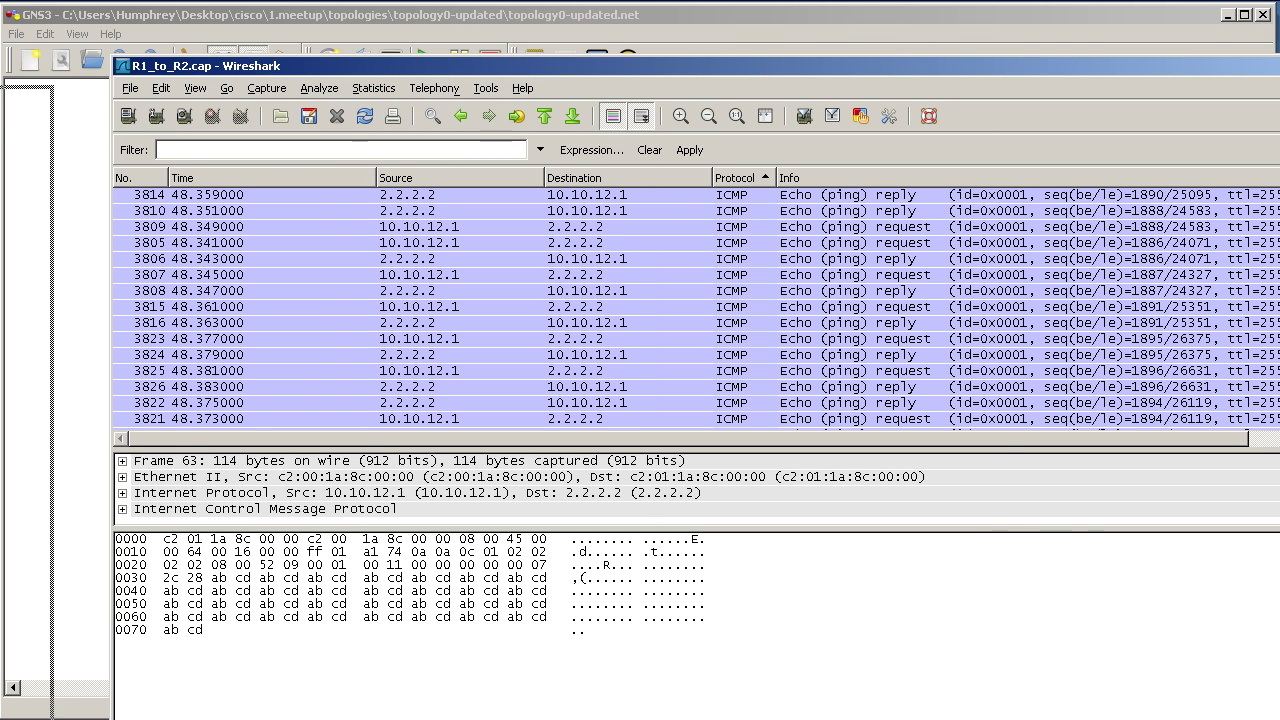
{"action": "key", "text": "alt+Tab"}
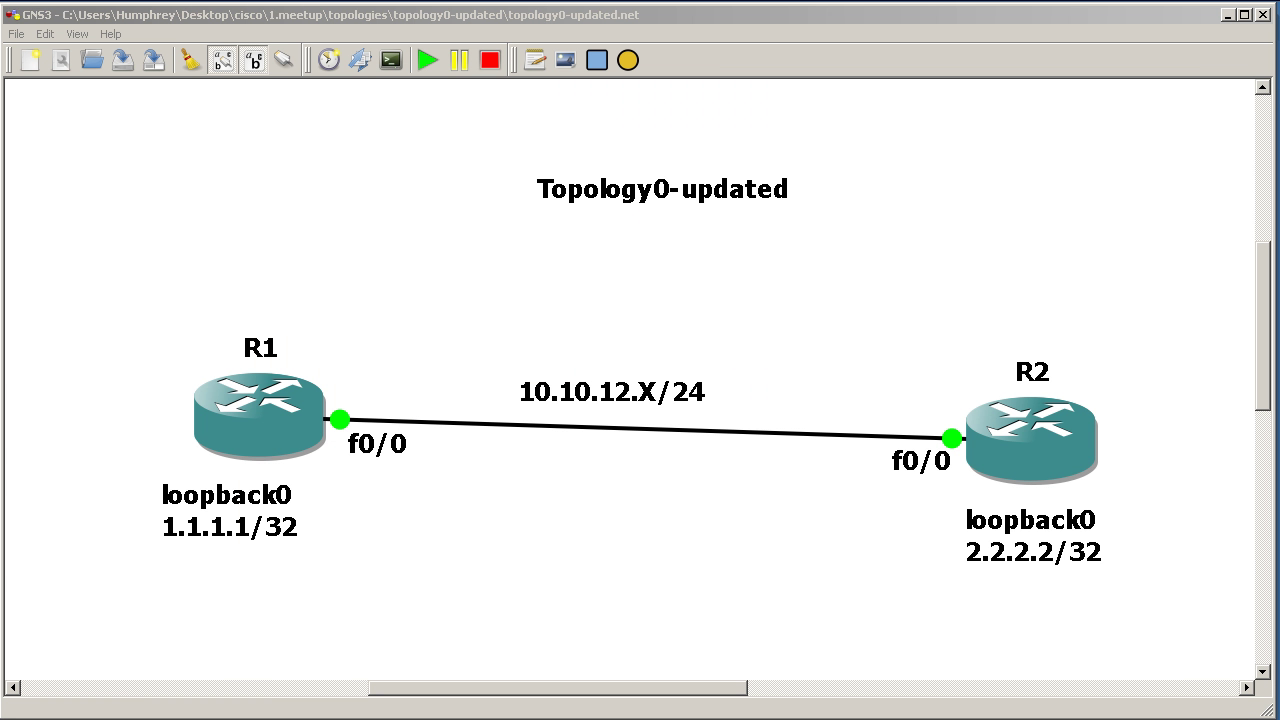